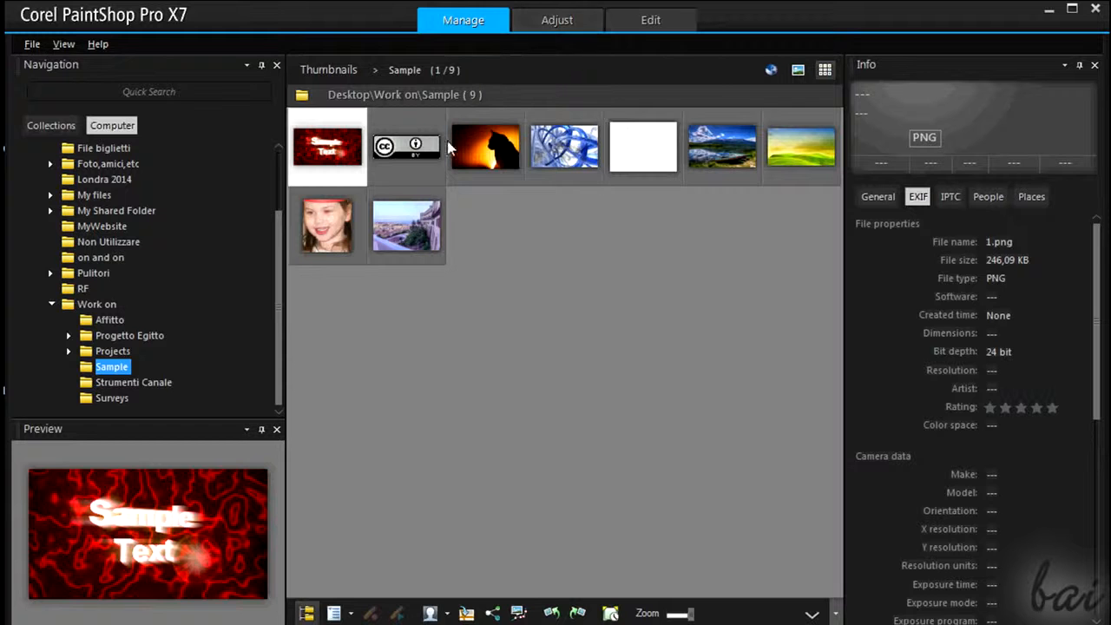
Select the cat silhouette photo, view it in the Adjust and Edit workspaces, and return to the Manage workspace
left_click(480, 153)
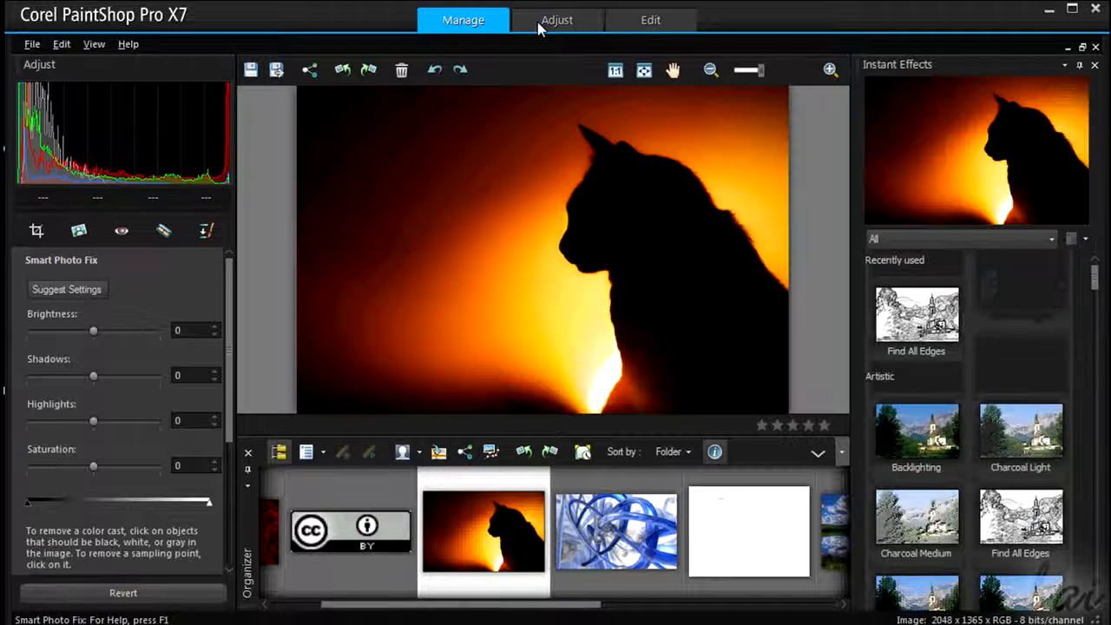
left_click(537, 22)
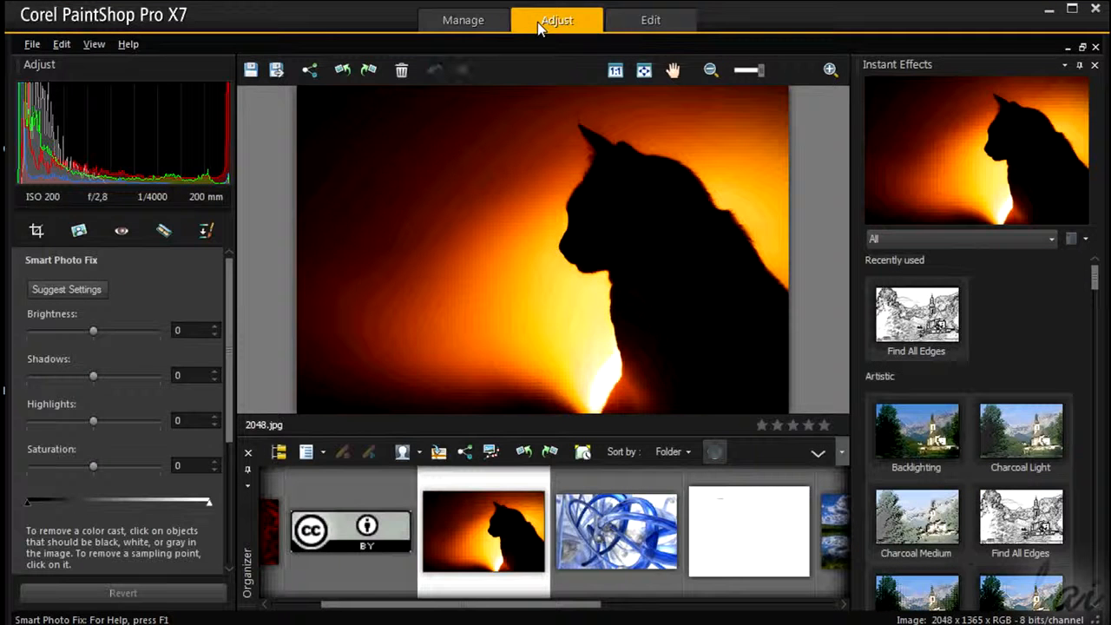
left_click(648, 21)
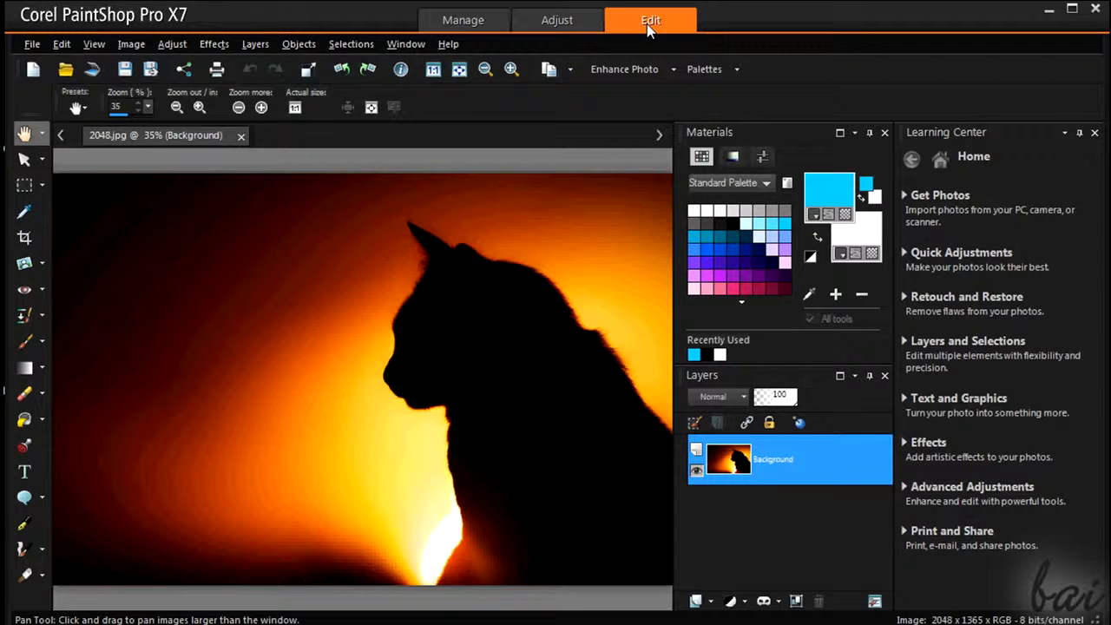
left_click(484, 23)
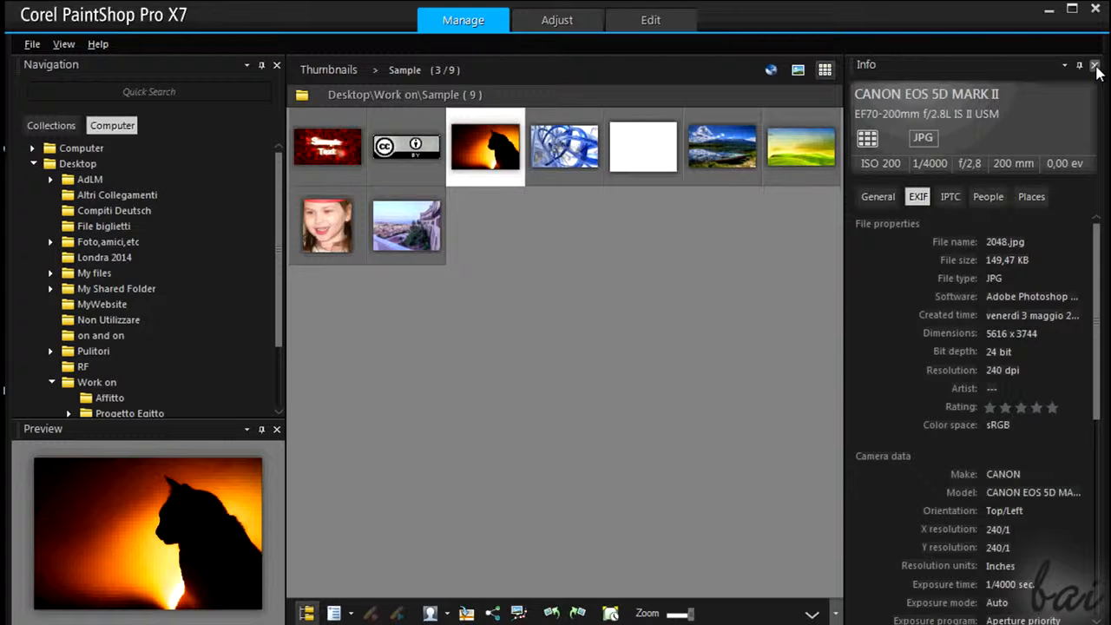
Close the Info palette and restore it to the Manage workspace
left_click(1096, 67)
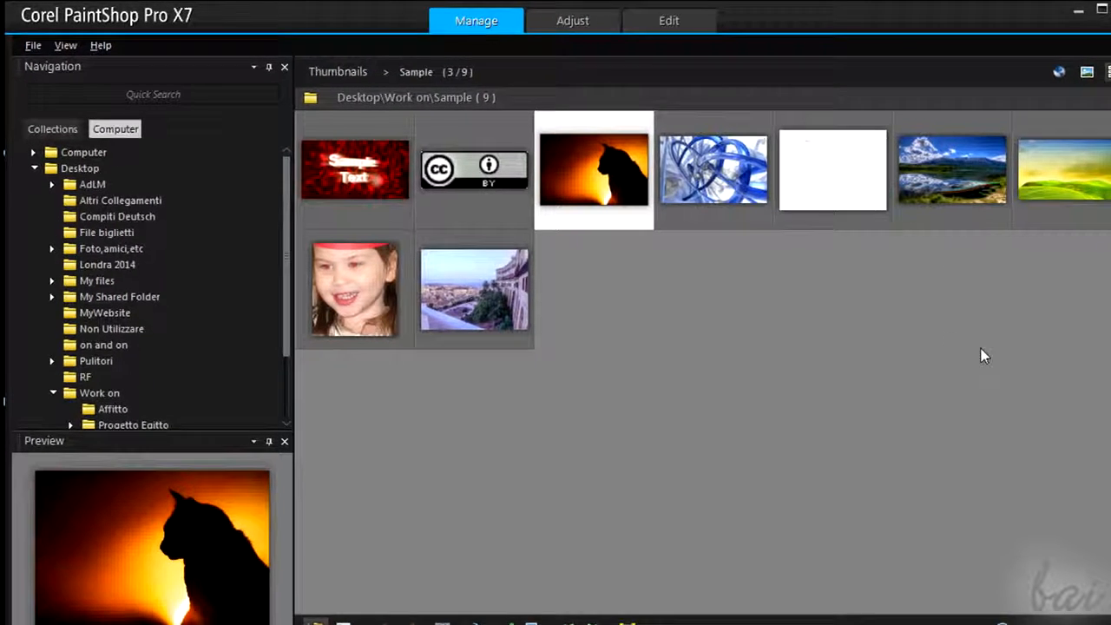
left_click(68, 49)
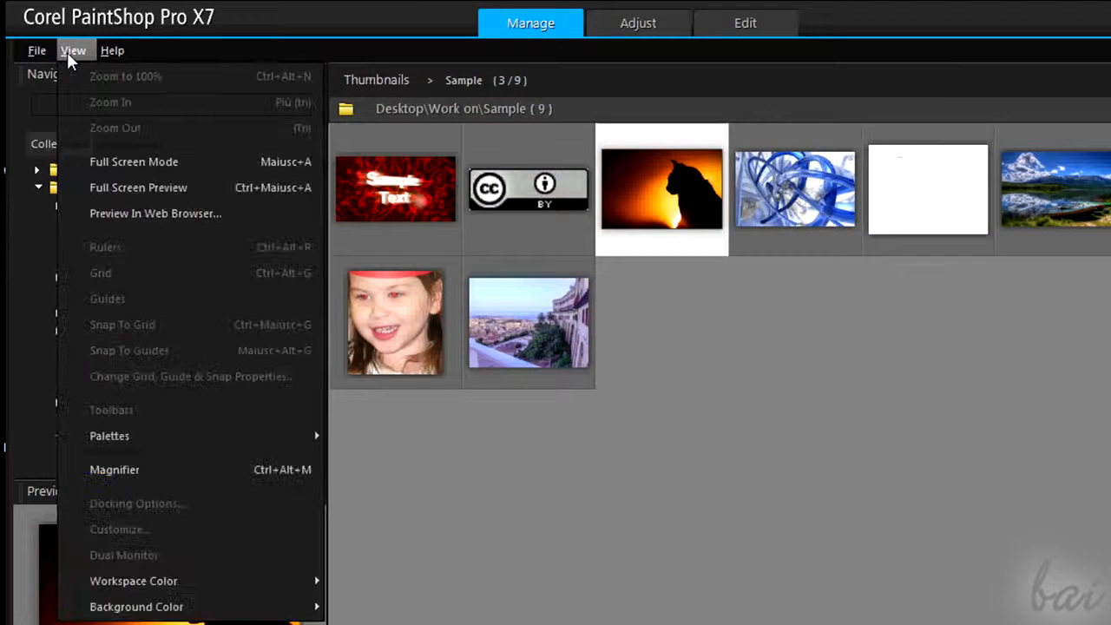
mouse_move(205, 437)
left_click(409, 437)
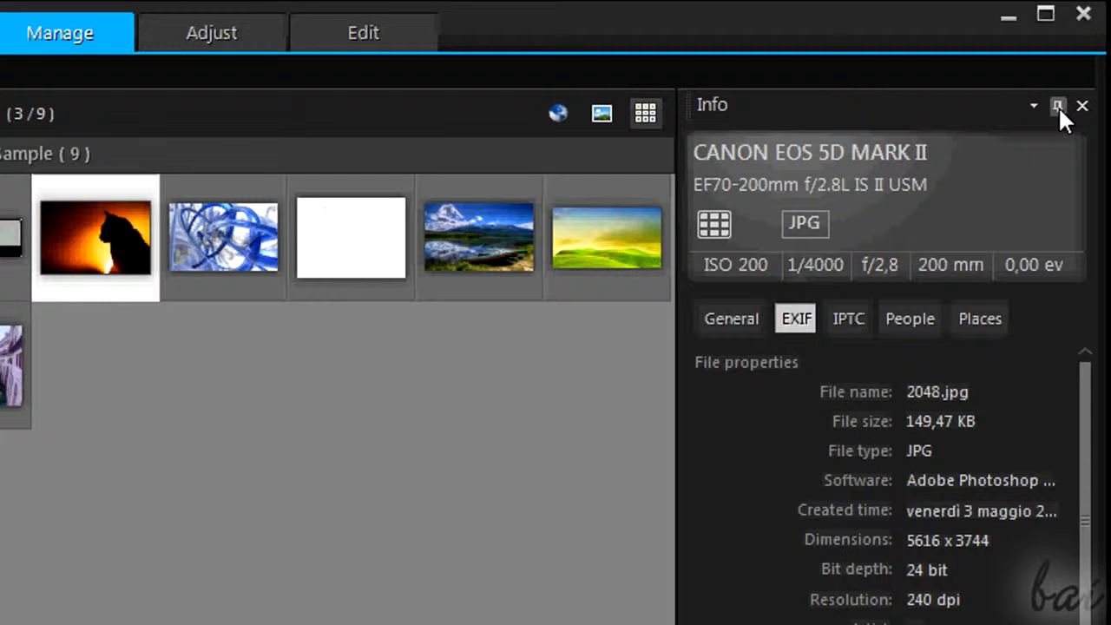
Set the Info palette to auto-hide, reveal it from its collapsed state, and pin it back in place
left_click(1058, 106)
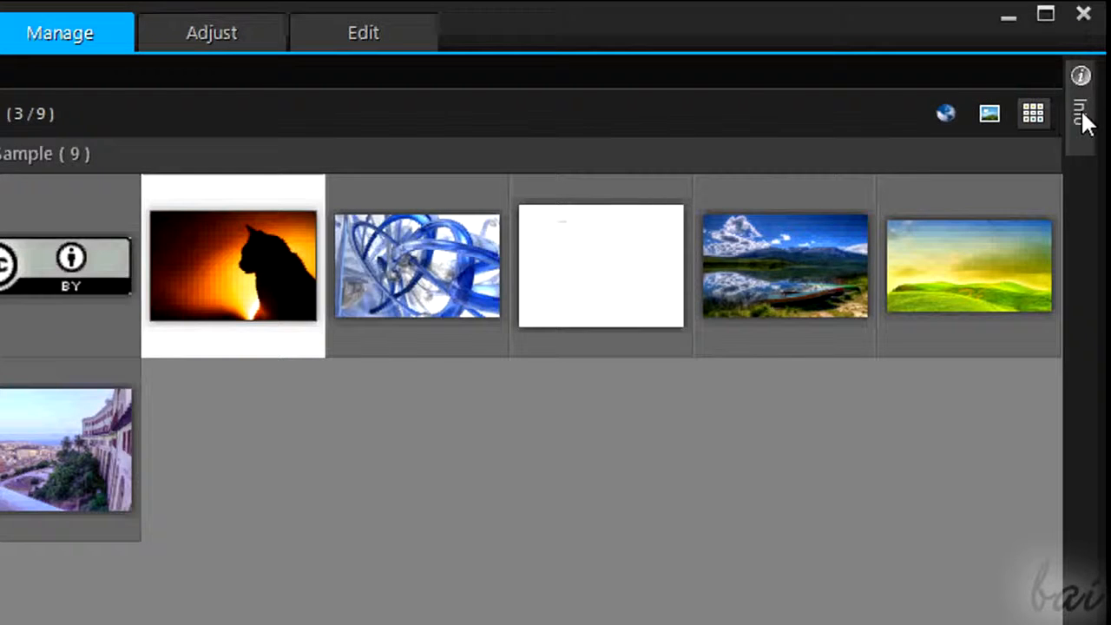
mouse_move(1081, 109)
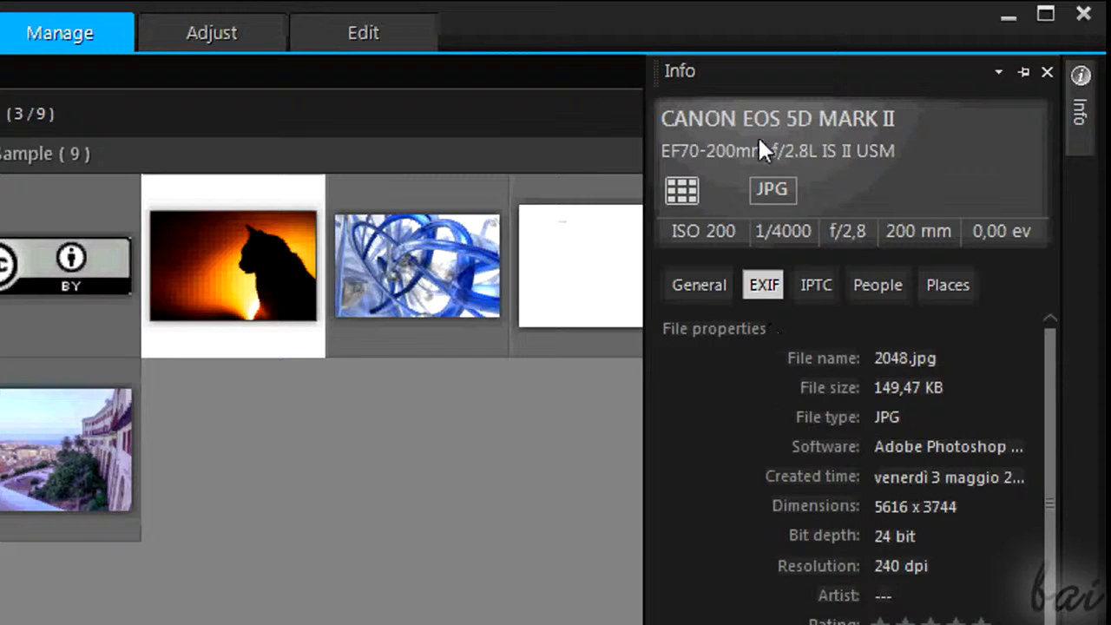
left_click(1024, 72)
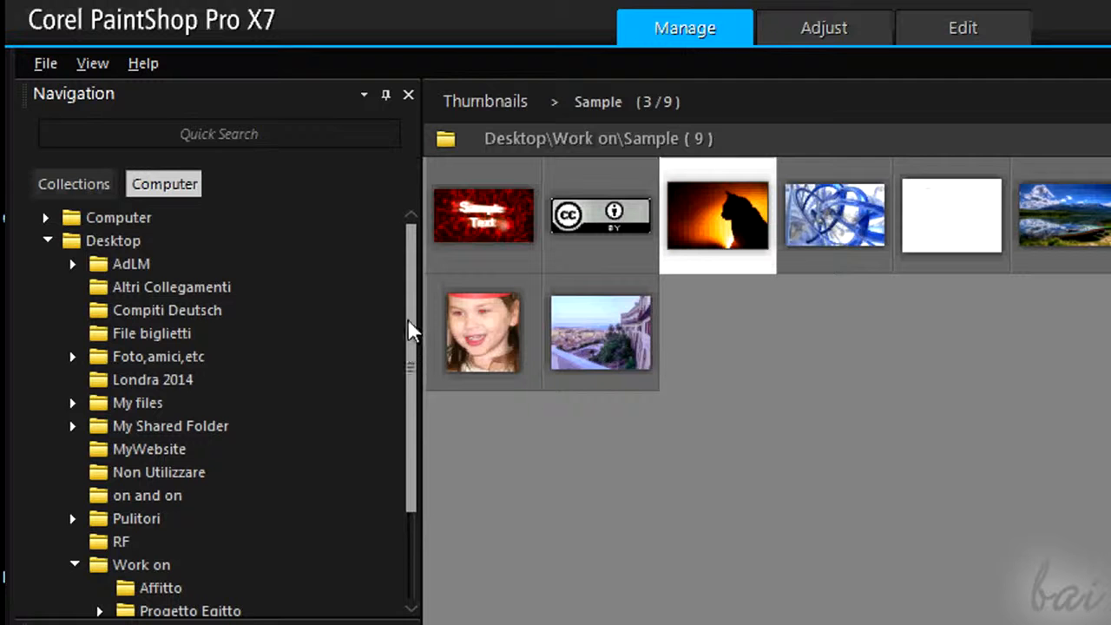
View the Collections list in the Navigation palette and return to the Computer folder tree
left_click(84, 183)
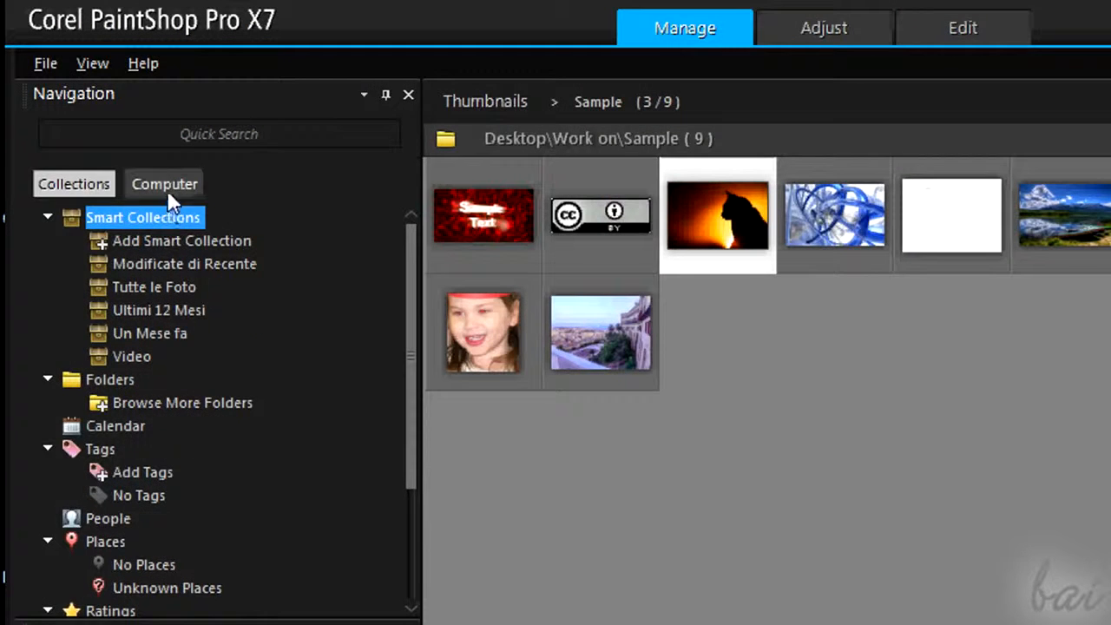
left_click(165, 184)
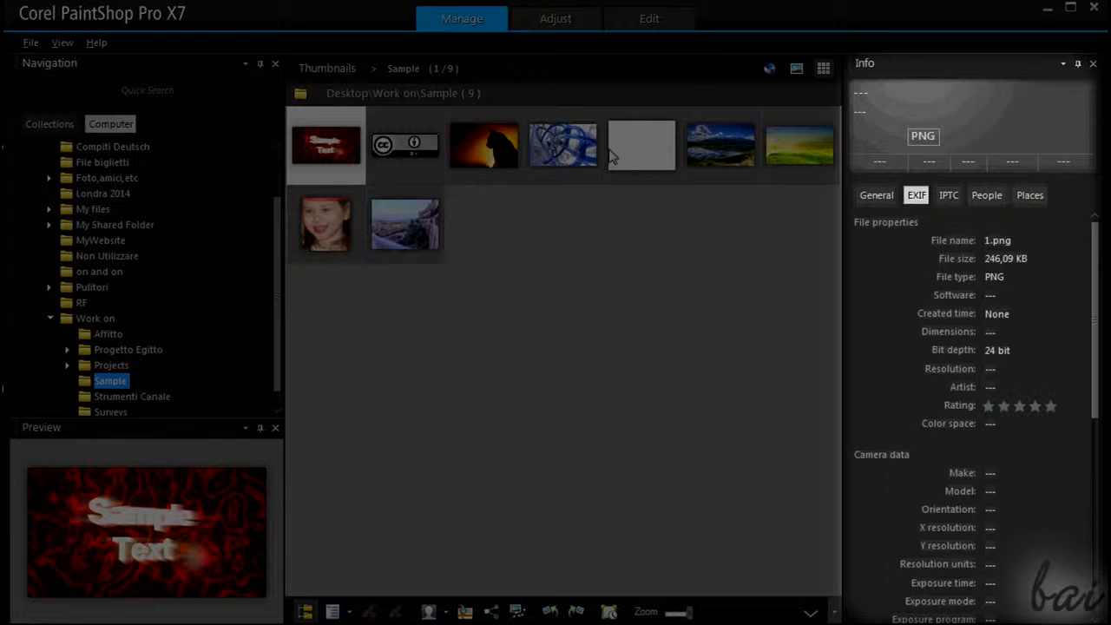
Compare the file information of the cat silhouette photo and the blue abstract image in the Sample folder
left_click(519, 156)
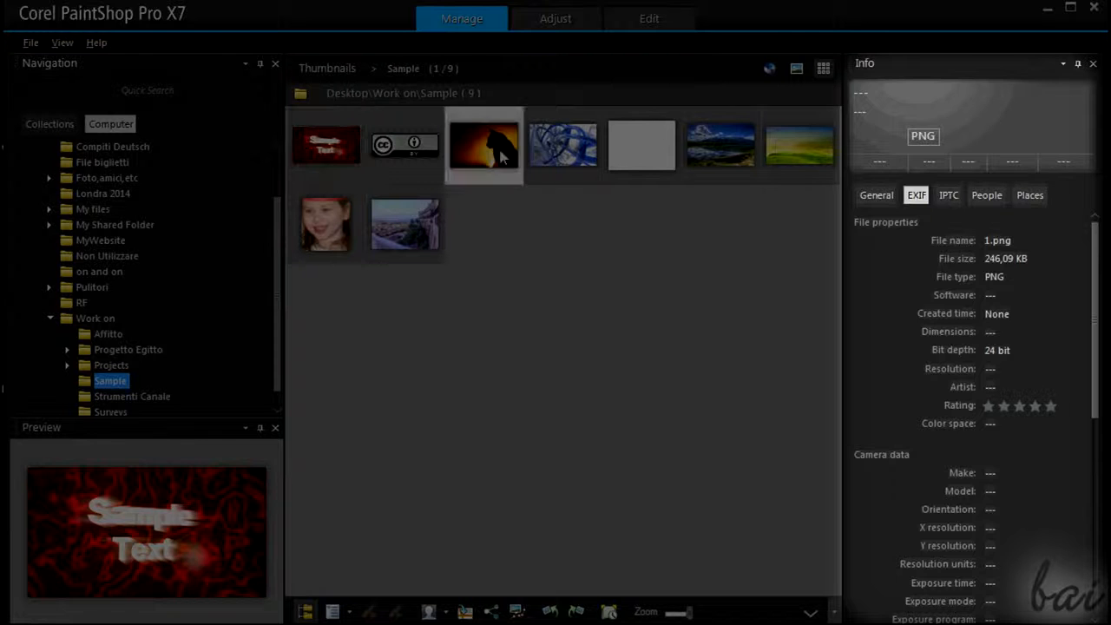
left_click(547, 159)
left_click(508, 166)
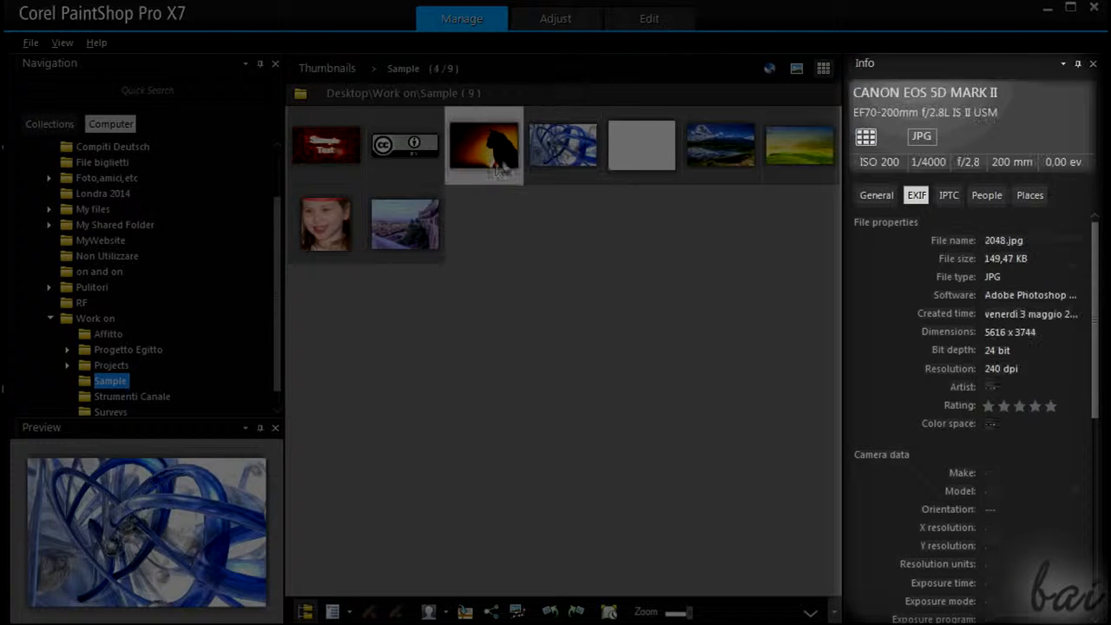
left_click(333, 236)
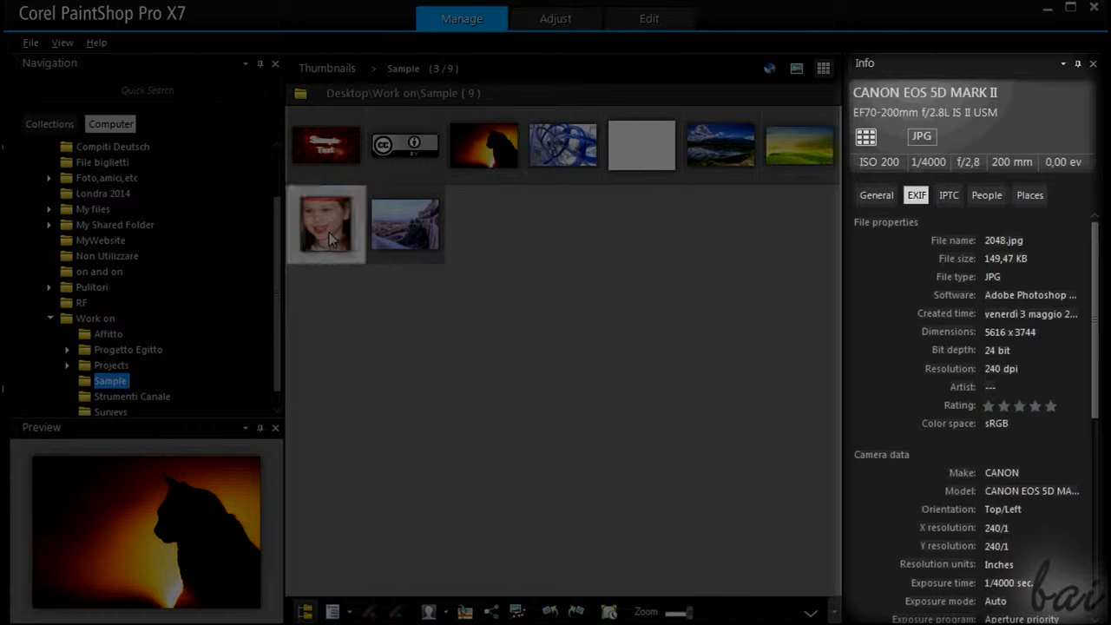
left_click(383, 238)
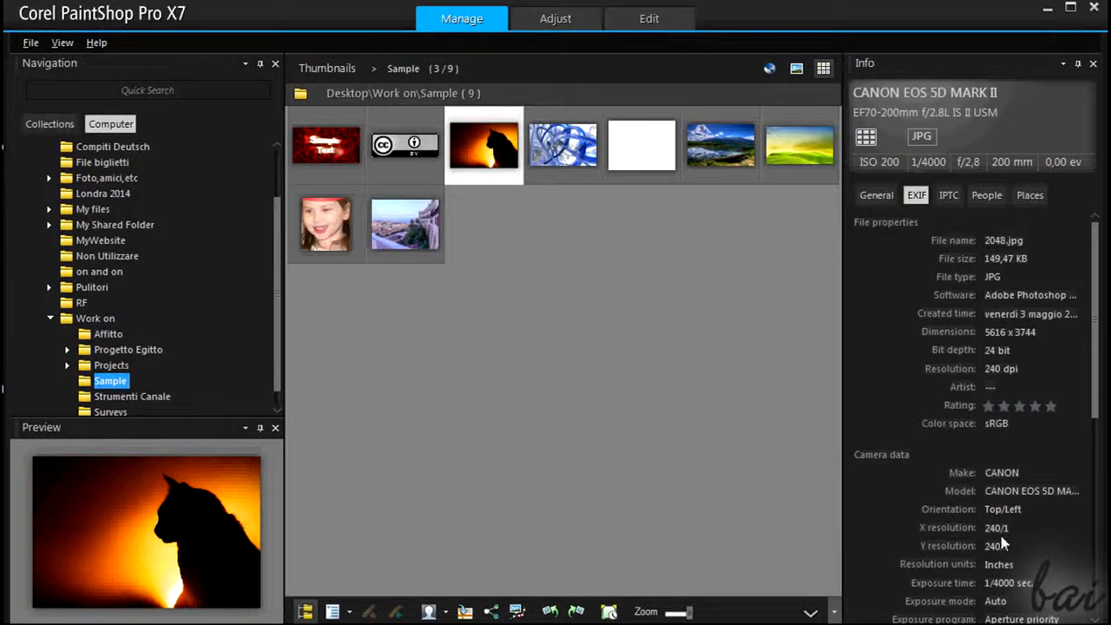
Look through the General, People and EXIF information of the cat photo, and select the city view photo
left_click(876, 195)
left_click(987, 194)
left_click(917, 195)
left_click(429, 234)
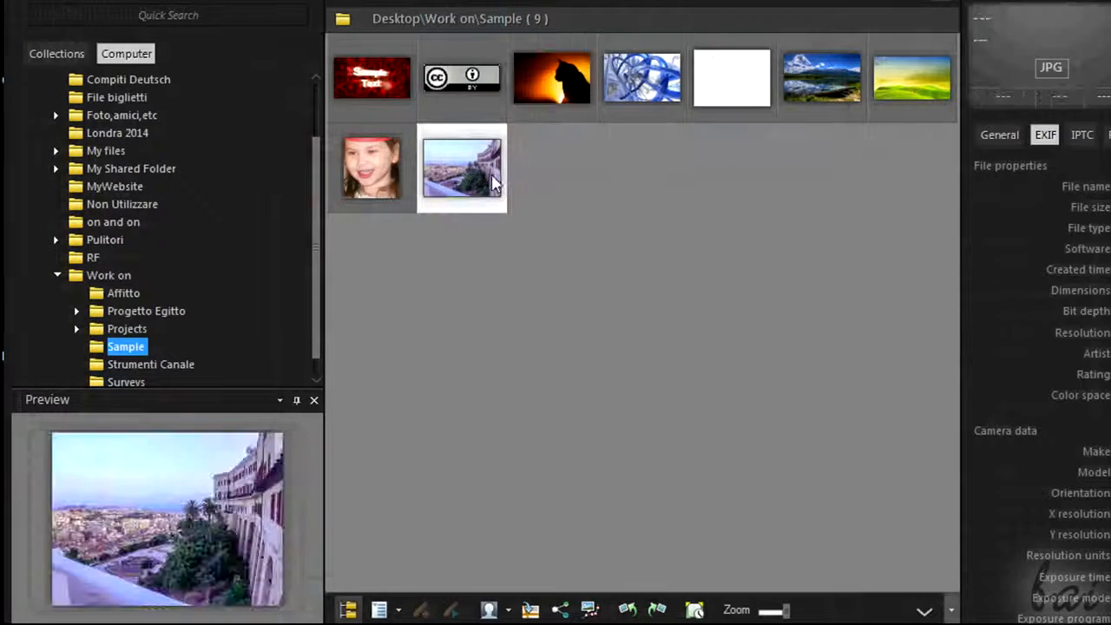
Rotate the lake photo to the left and back to the right into its original orientation
left_click(819, 106)
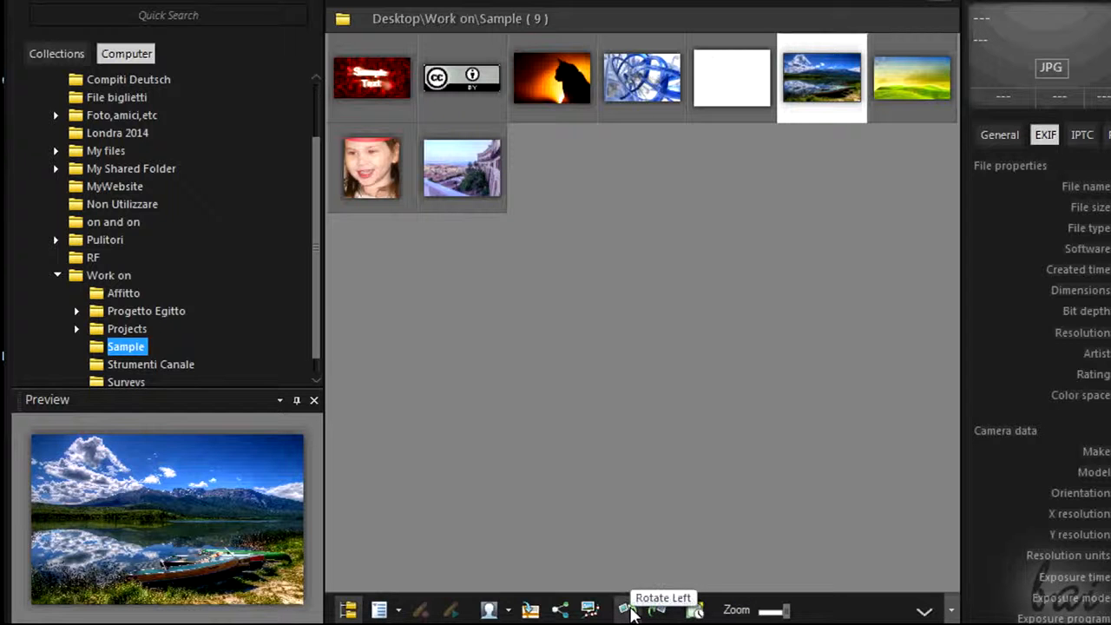
left_click(629, 610)
left_click(628, 610)
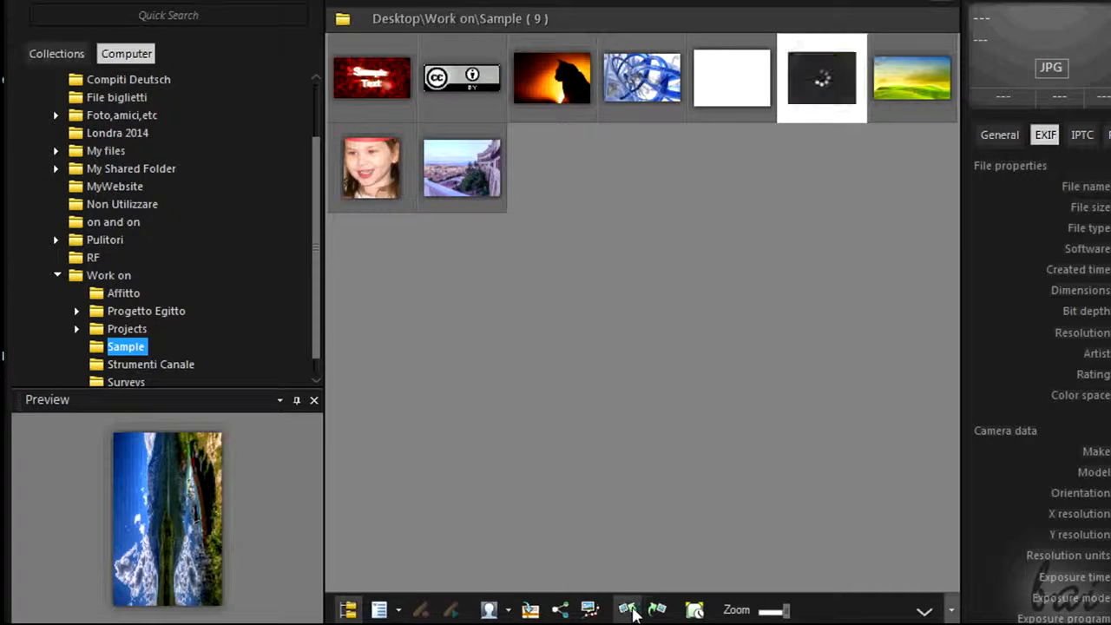
left_click(659, 610)
left_click(659, 611)
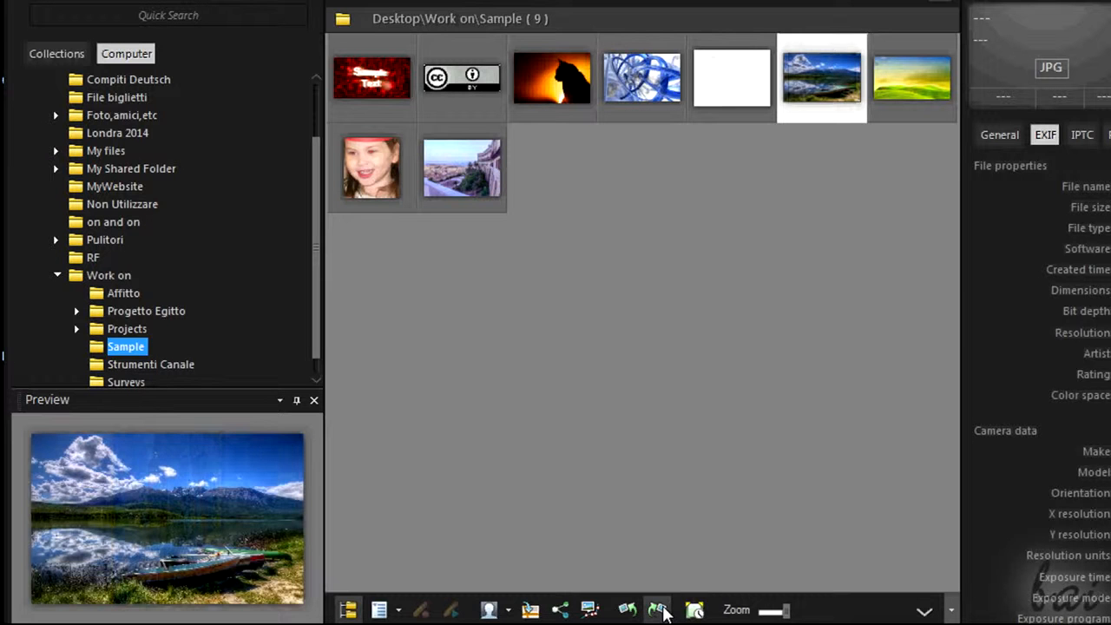
Enlarge the thumbnails, and preview Lake.jpg and Landscape Green.jpg full screen before returning to the thumbnail view
mouse_move(787, 612)
left_mouse_down()
mouse_move(826, 612)
mouse_move(803, 612)
left_mouse_up()
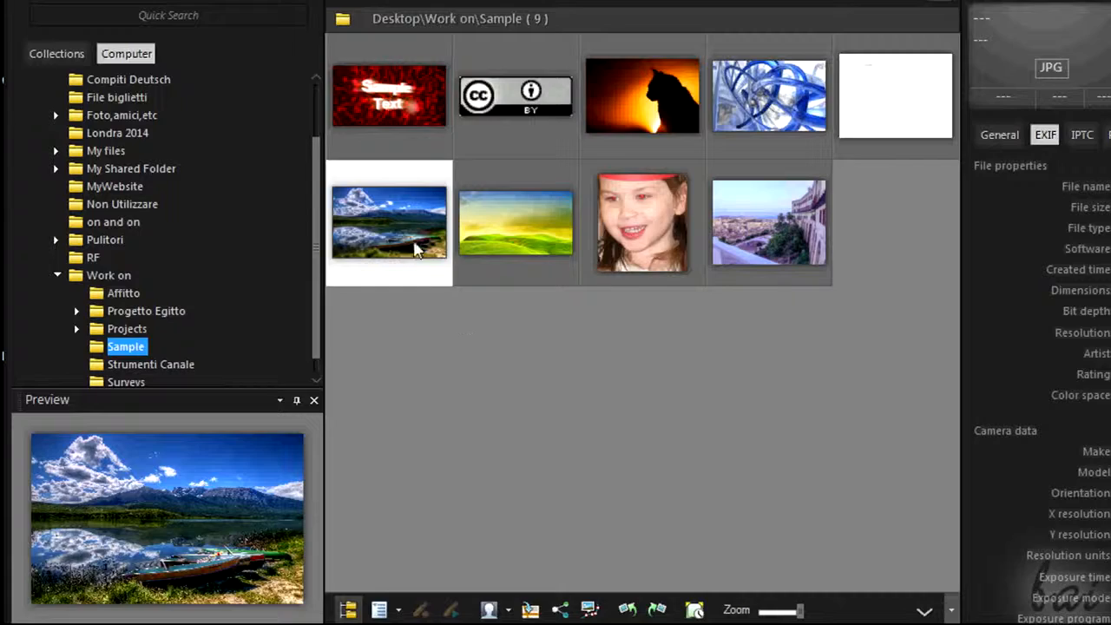
double_click(400, 228)
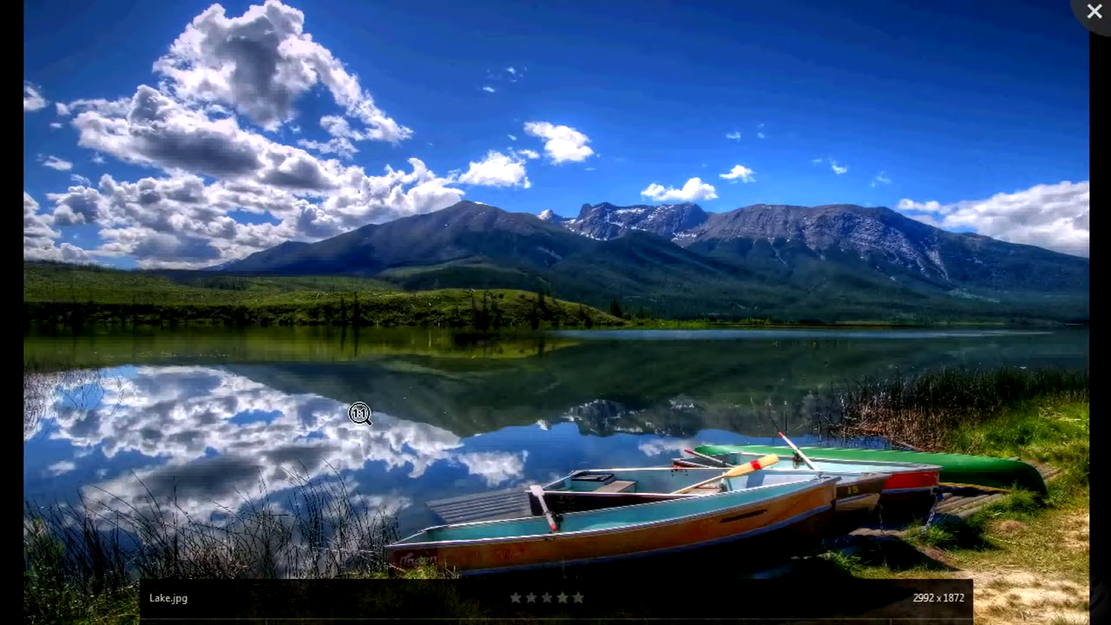
key("Right")
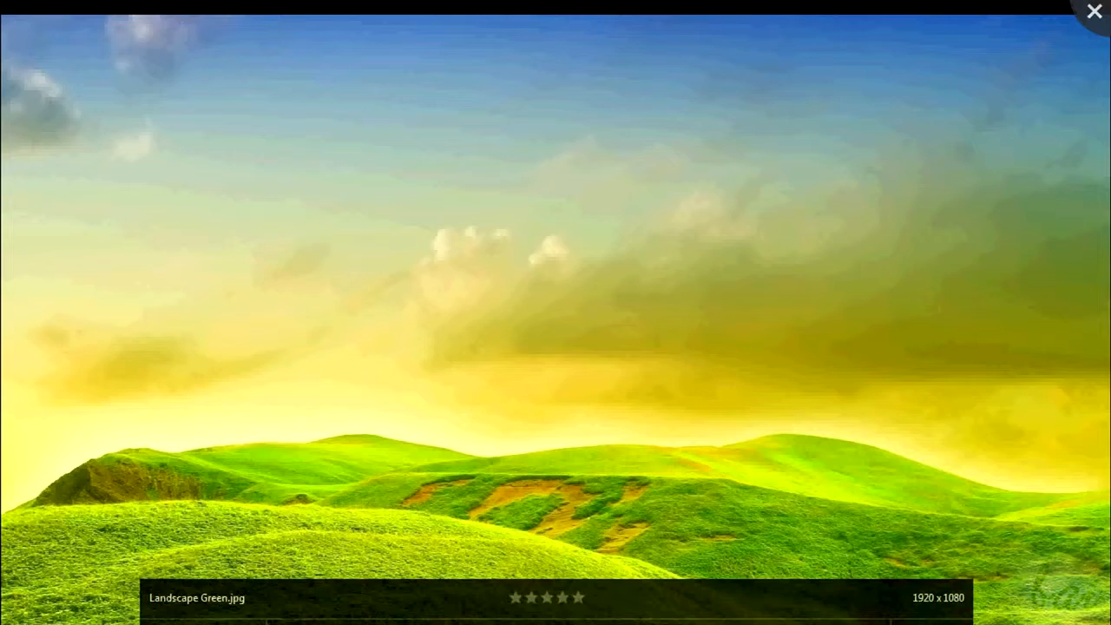
key("Left")
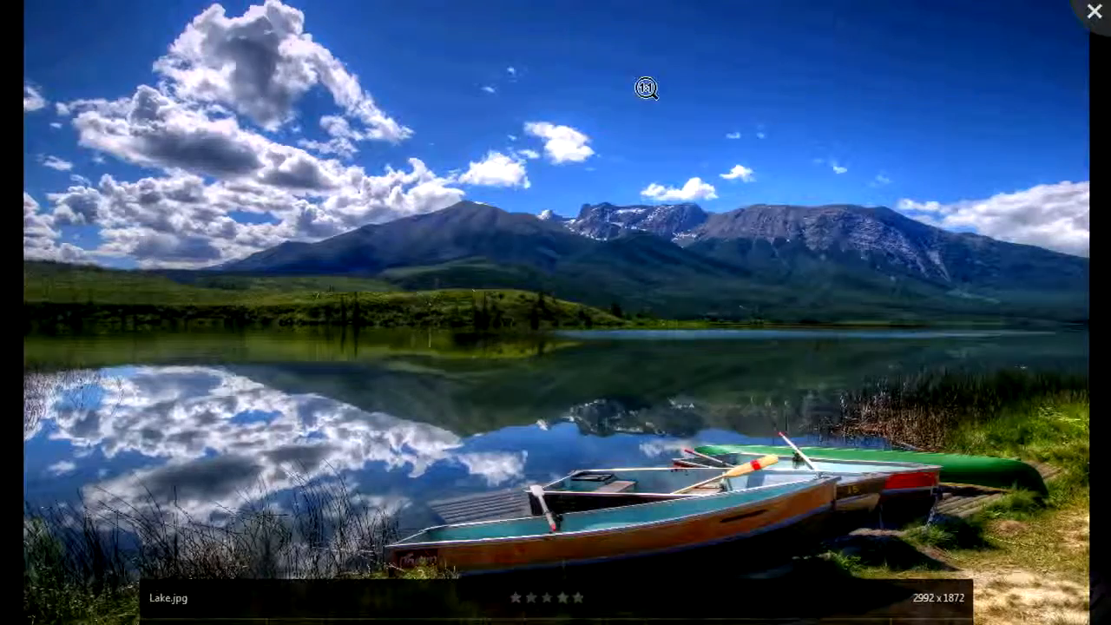
left_click(1093, 11)
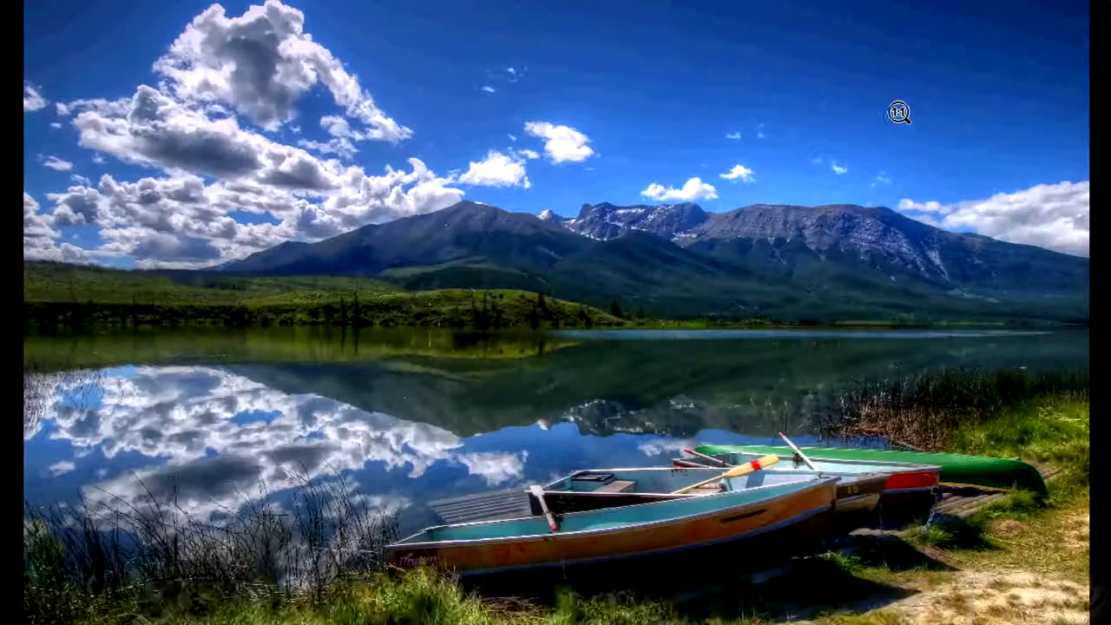
left_click(1093, 12)
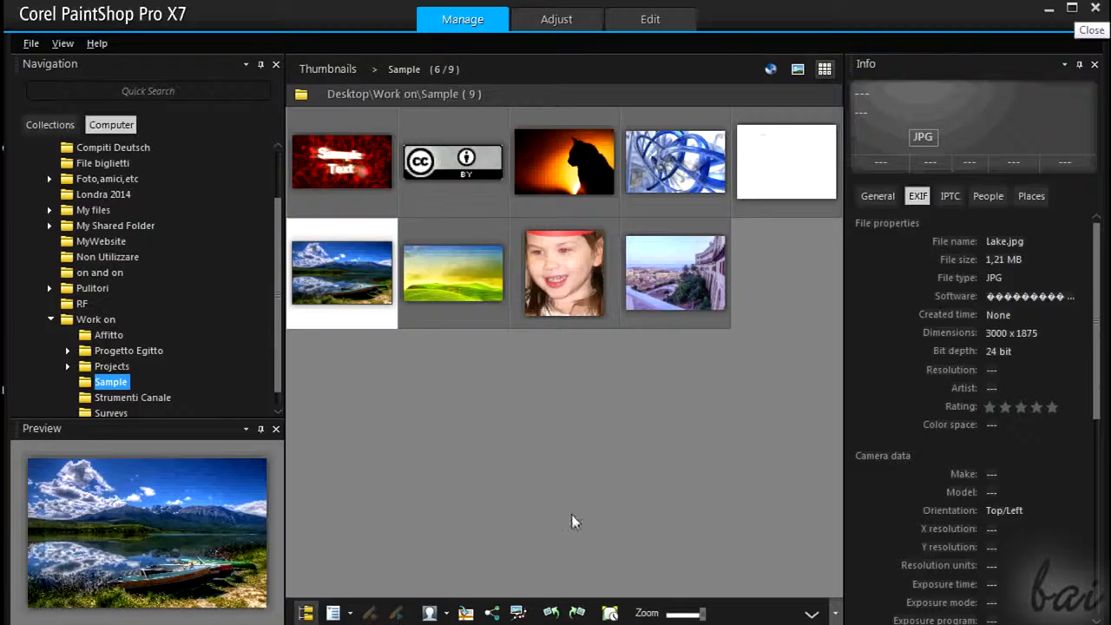
Check the cat photo 2048.jpg in the thumbnails, and select Landscape Green.jpg for adjusting
left_click(583, 163)
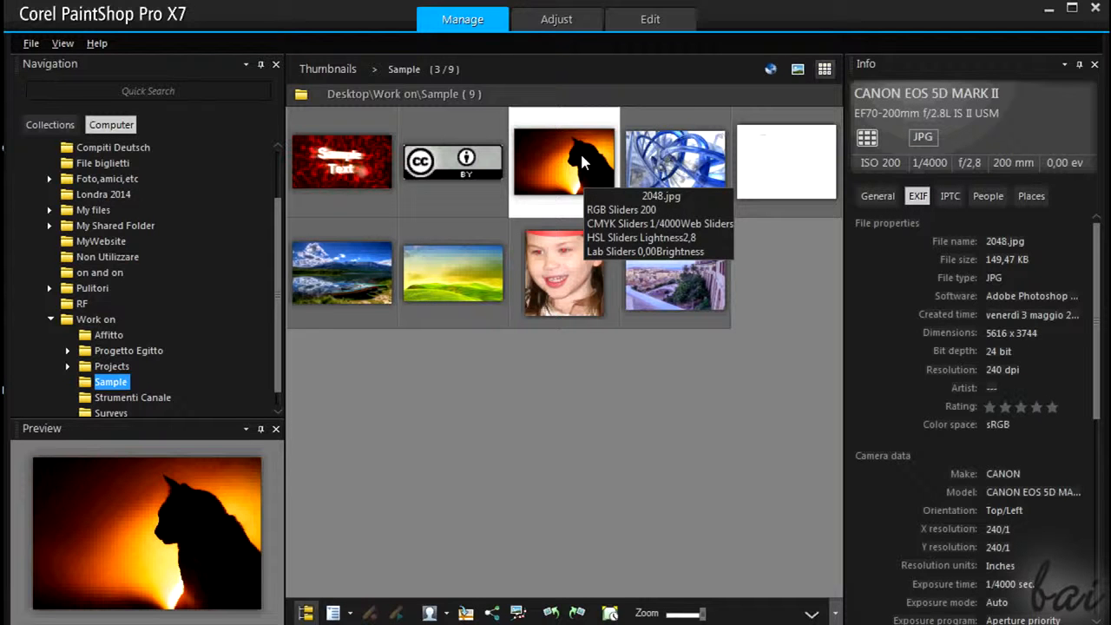
left_click(461, 285)
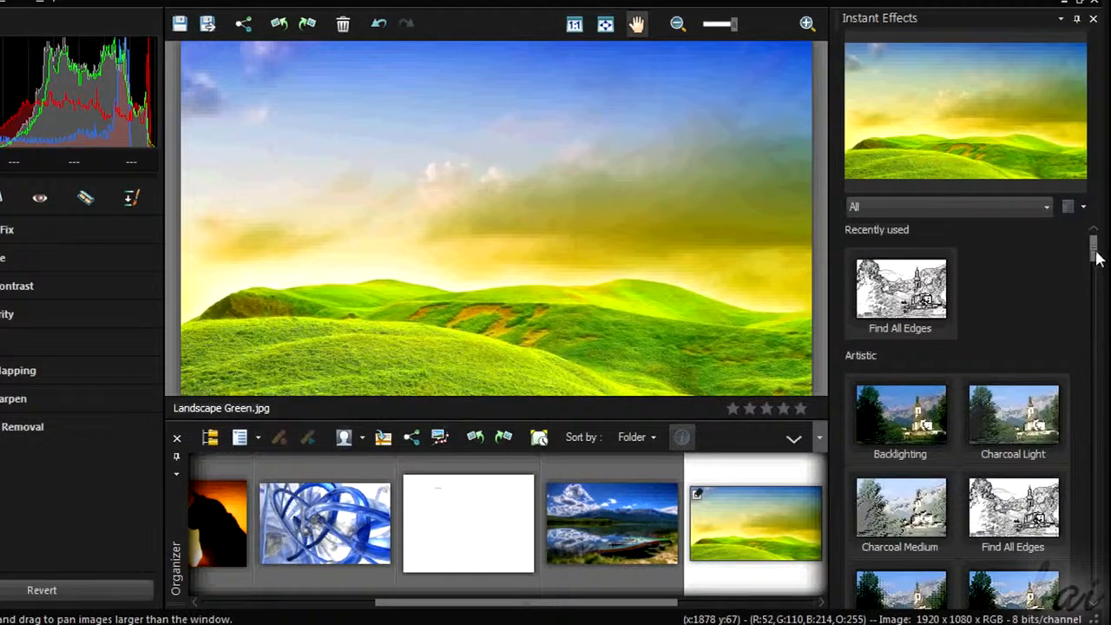
Apply the High detail artistic instant effect to Landscape Green.jpg and undo it
scroll(1097, 256, "down", 3)
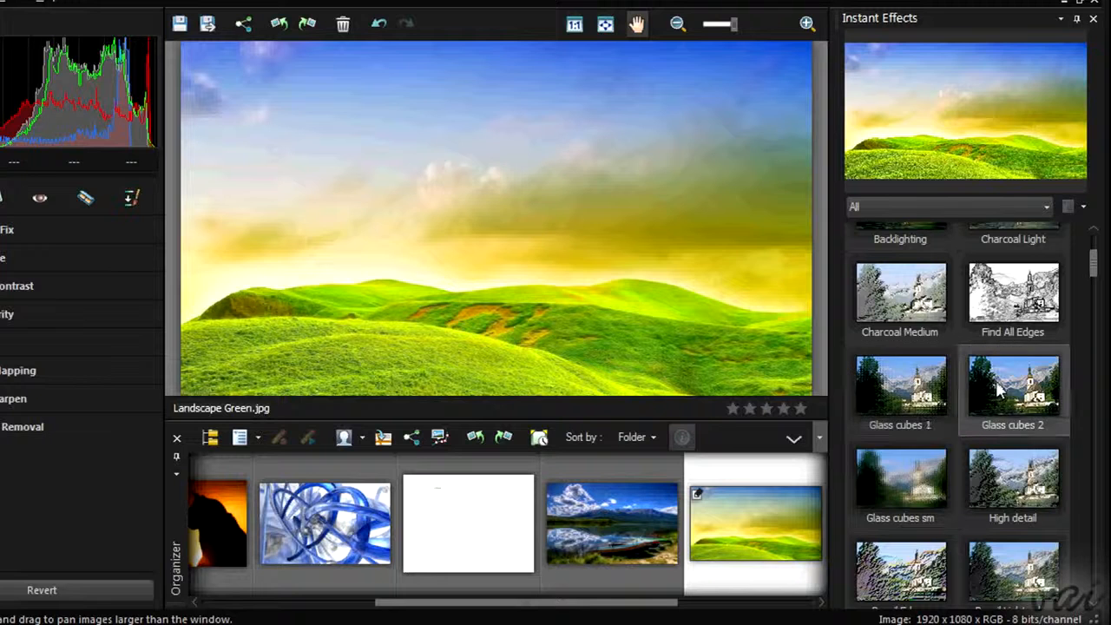
scroll(996, 381, "up", 2)
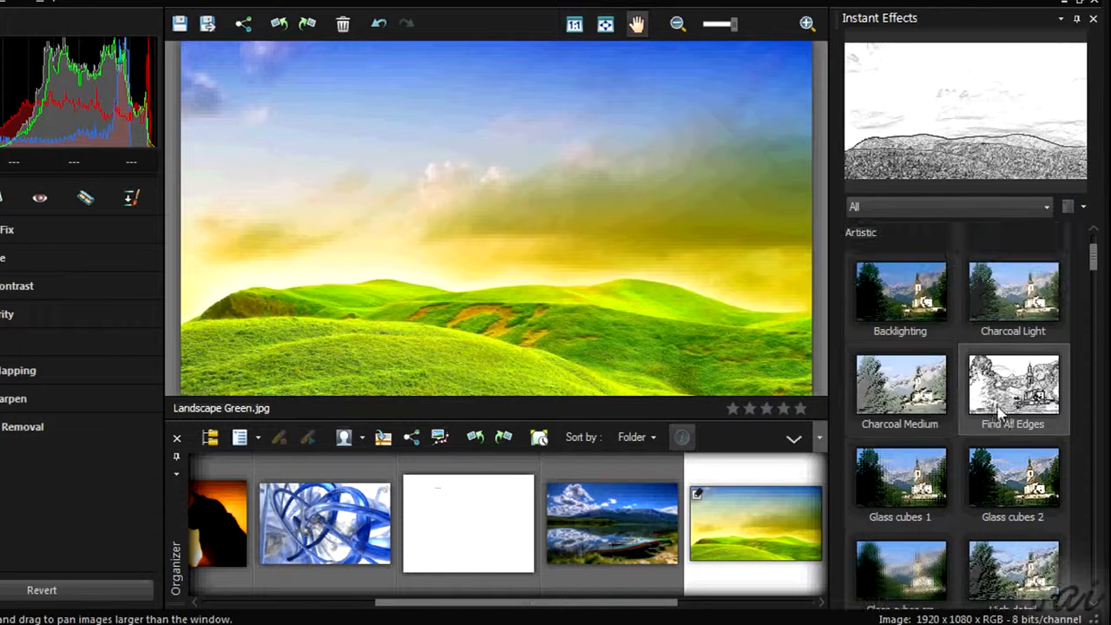
scroll(923, 321, "down", 1)
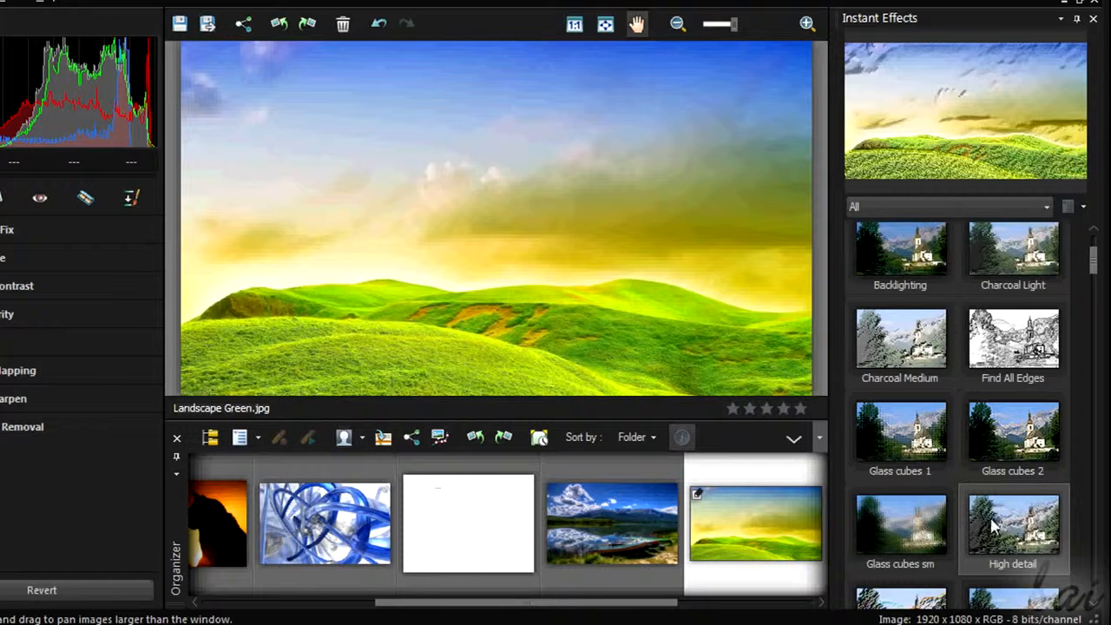
scroll(995, 519, "down", 1)
left_click(975, 522)
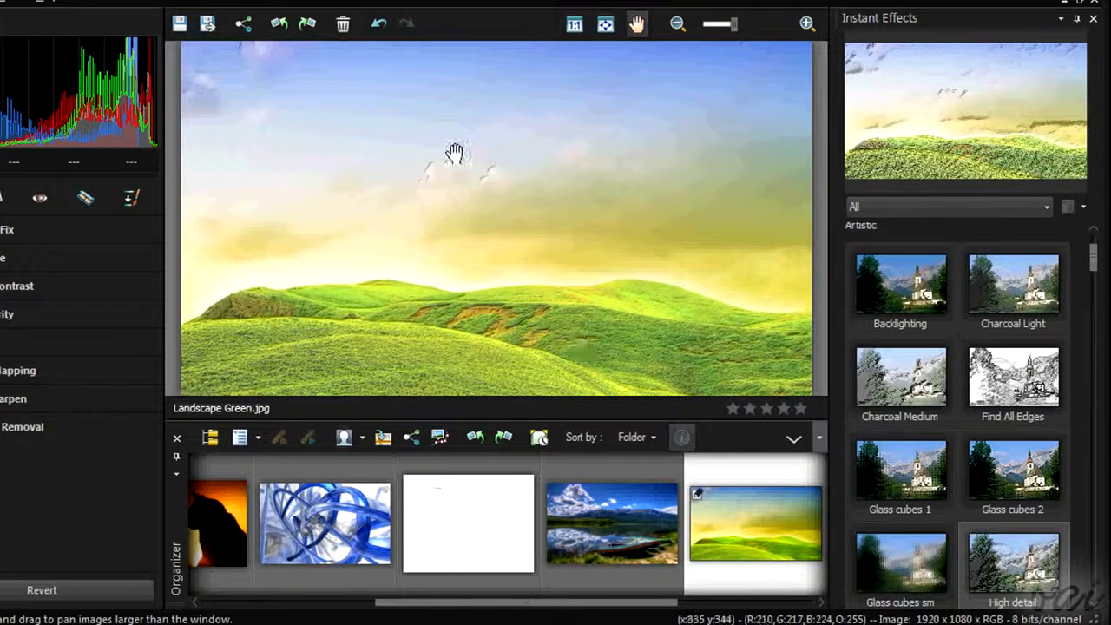
mouse_move(415, 107)
key("ctrl+z")
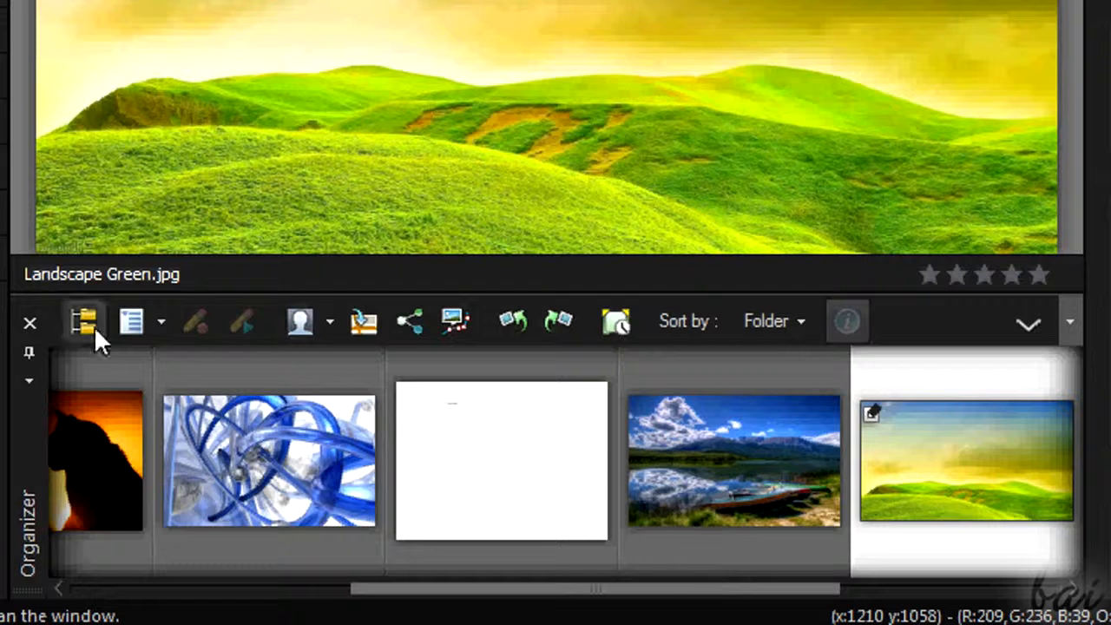
Browse the Organizer thumbnails and open Red eyes Girl.jpg in the Adjust workspace
left_click_drag(416, 601, 361, 580)
left_click(727, 395)
left_click_drag(436, 619, 545, 590)
left_click(877, 473)
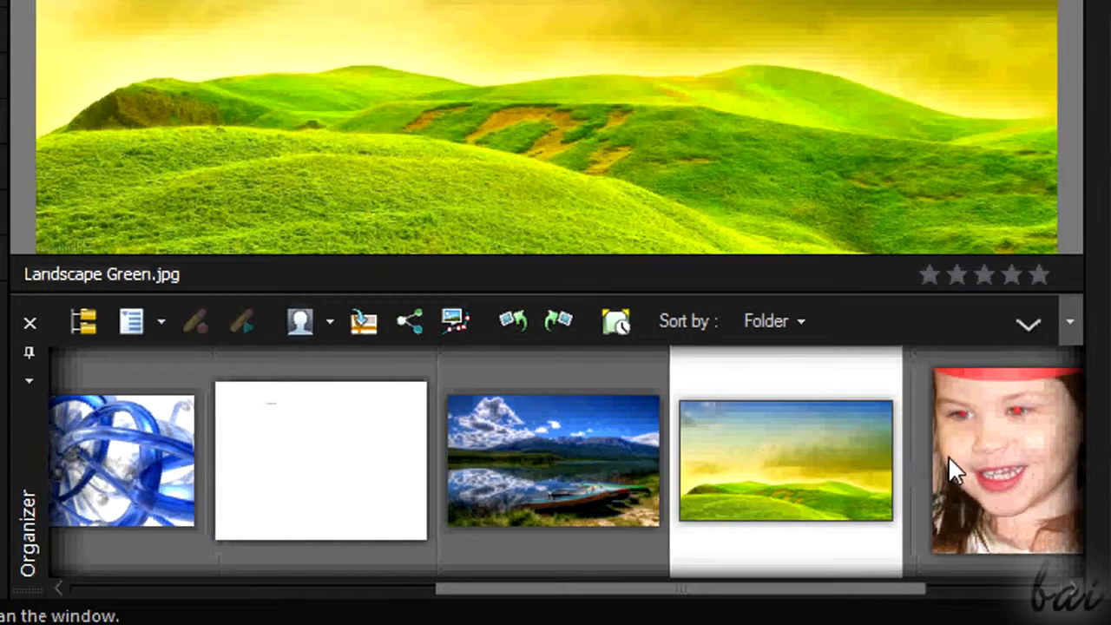
left_click(973, 451)
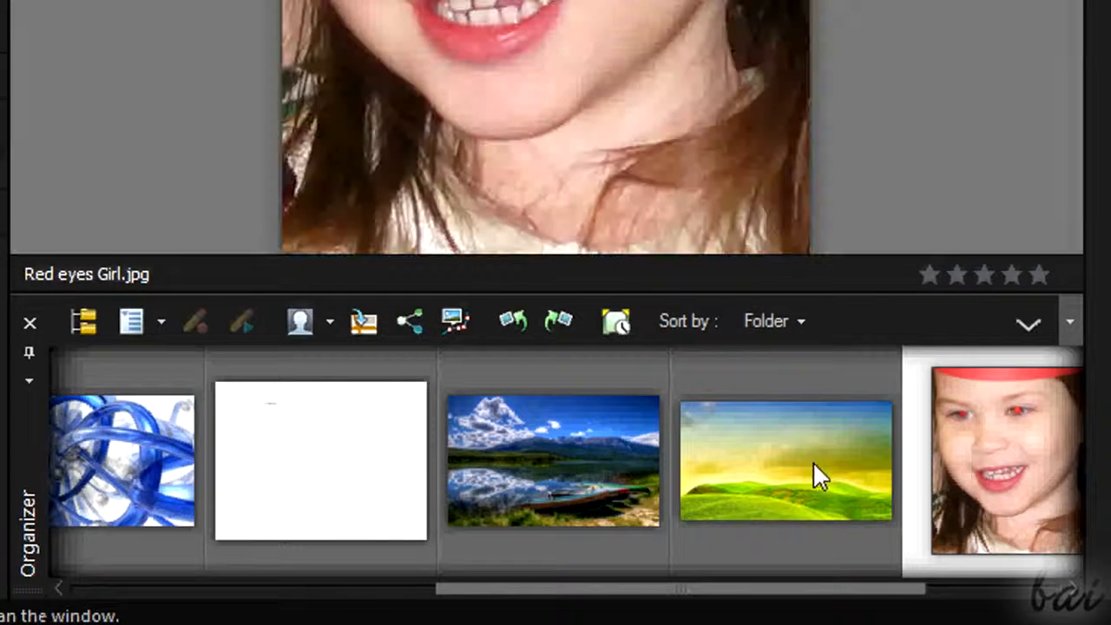
Select Landscape Green.jpg in the Organizer, and rotate the cat photo 2048.jpg right by two quarter turns until it is upright
left_click(816, 469)
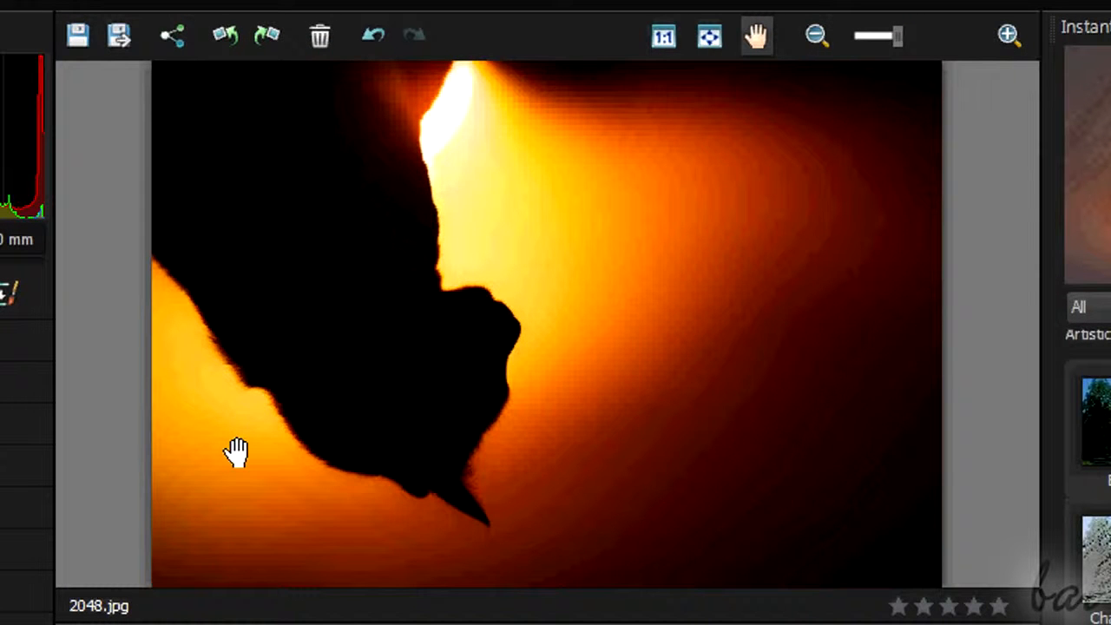
left_click(266, 35)
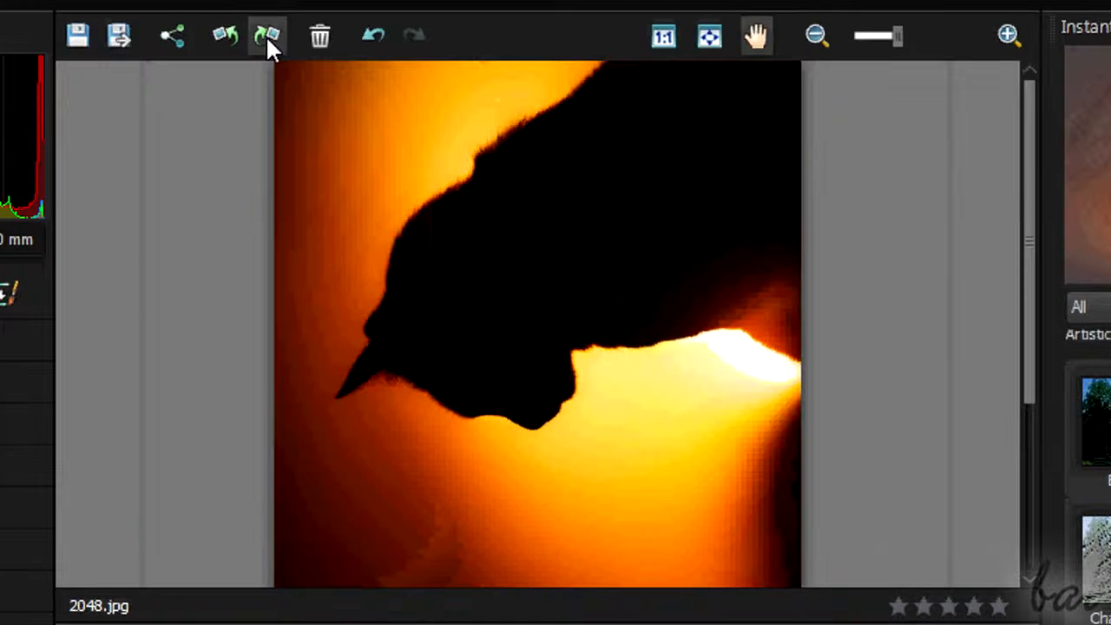
left_click(266, 35)
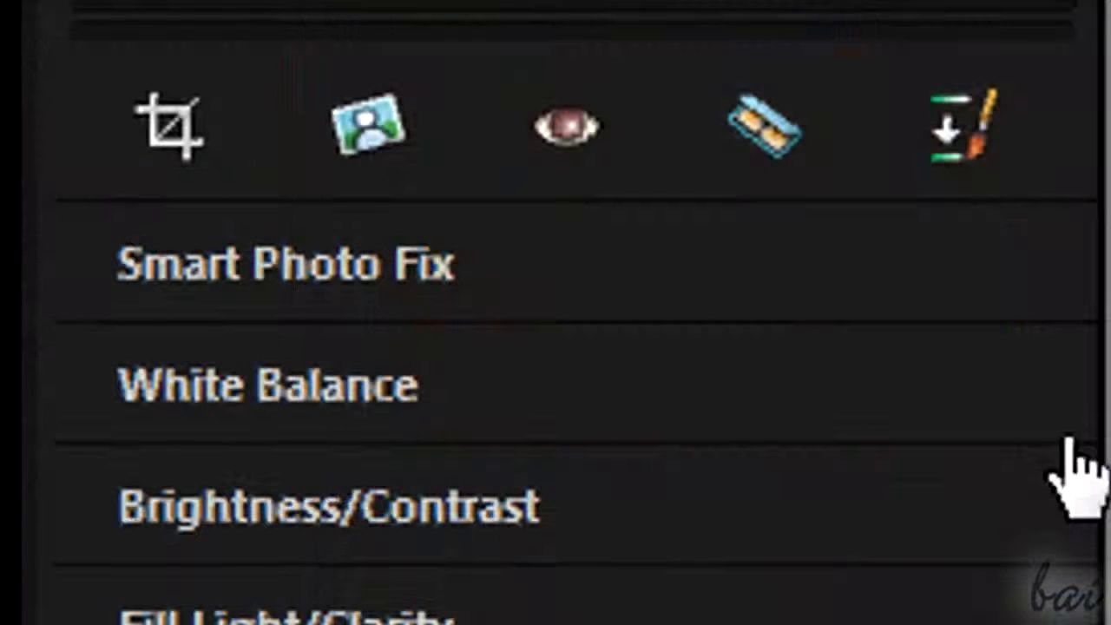
Crop the cat photo with the aspect ratio maintained, using a frame about 1515 wide by 1136 high around the cat
left_click(165, 139)
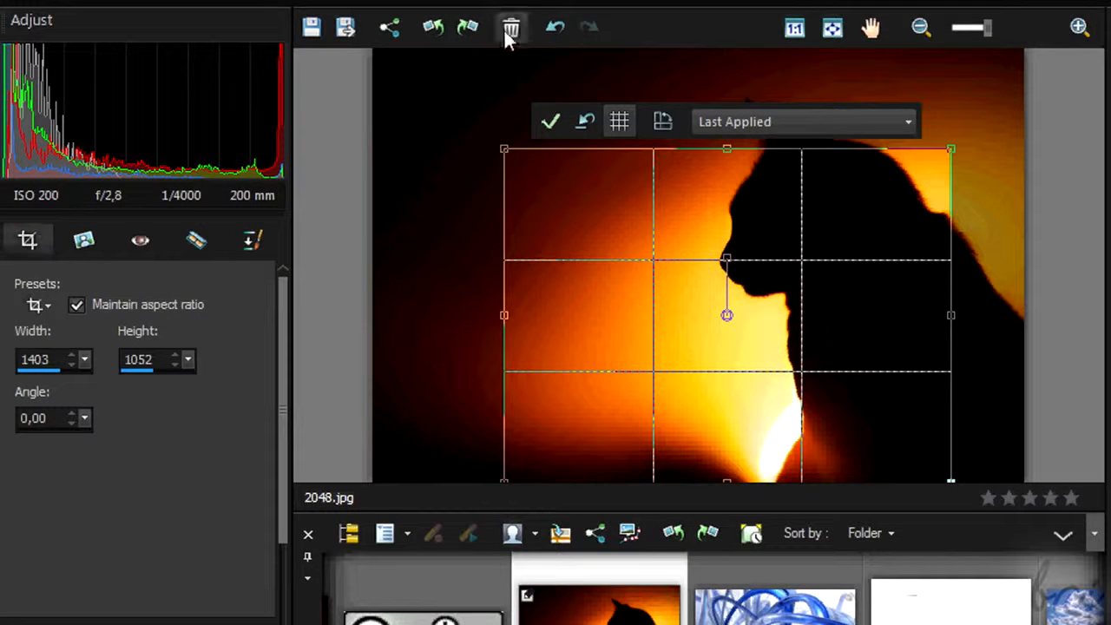
left_click_drag(700, 248, 717, 180)
left_click_drag(769, 217, 923, 315)
left_click_drag(573, 111, 530, 113)
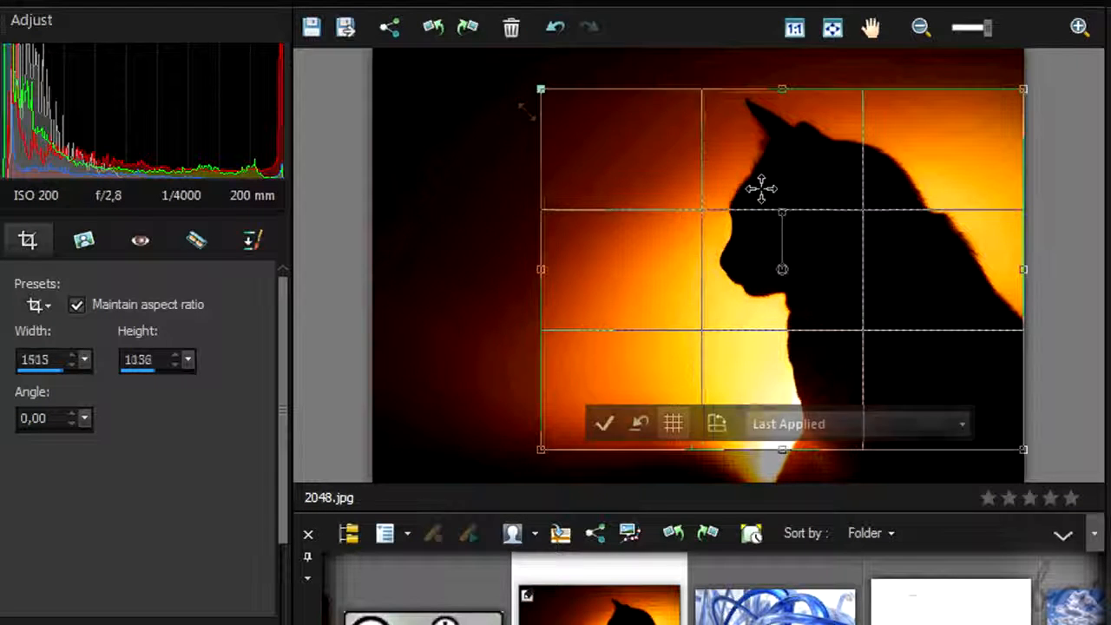
mouse_move(766, 230)
left_mouse_down()
mouse_move(777, 236)
mouse_move(760, 227)
mouse_move(764, 211)
mouse_move(773, 217)
left_mouse_up()
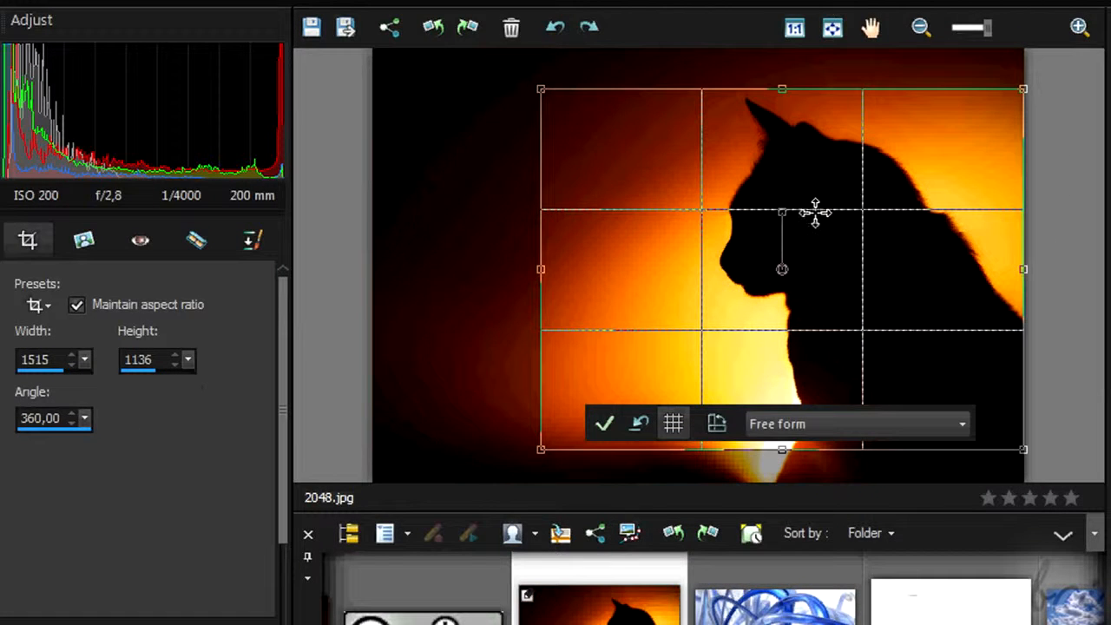
left_click(605, 423)
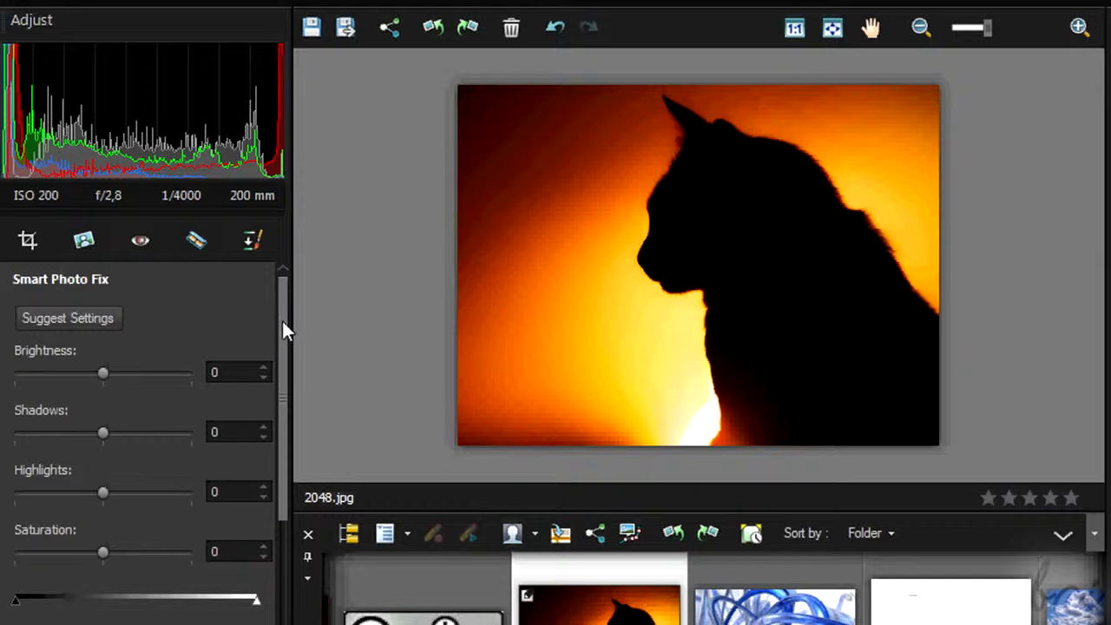
Raise the brightness slightly and lower the shadows of the cropped cat photo with Smart Photo Fix
left_click_drag(289, 301, 279, 536)
left_click_drag(275, 577, 251, 514)
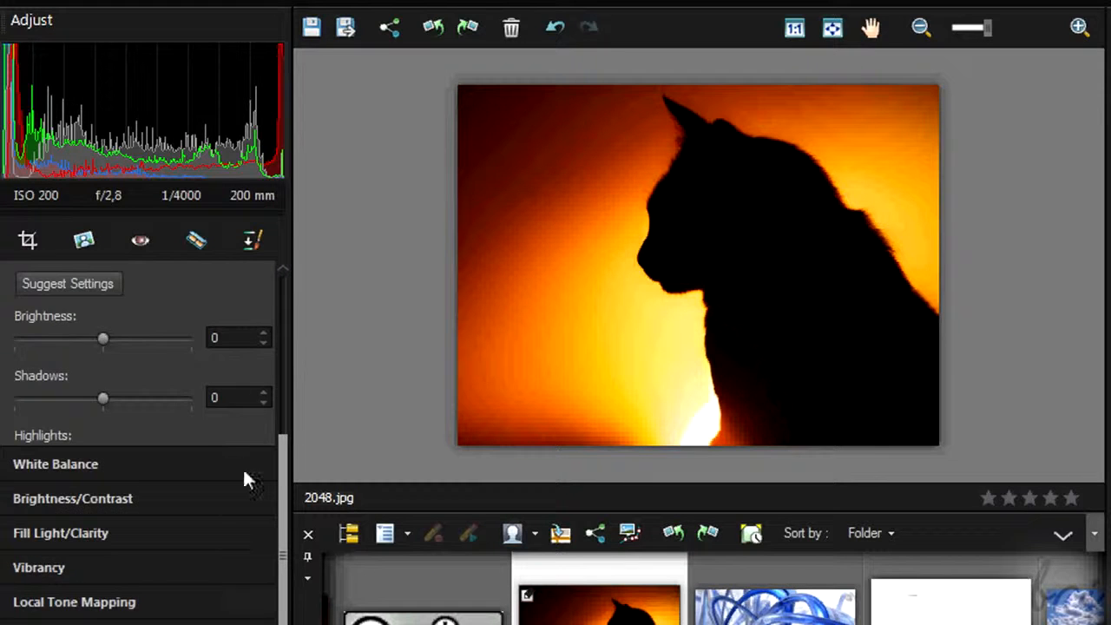
left_click_drag(244, 471, 264, 296)
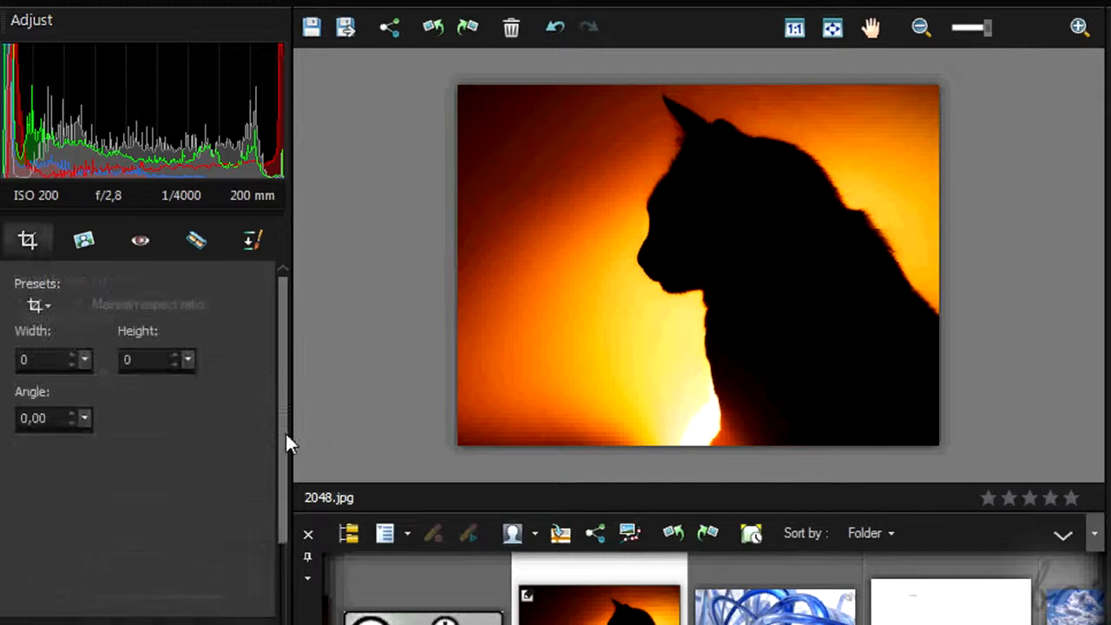
left_click_drag(284, 435, 278, 588)
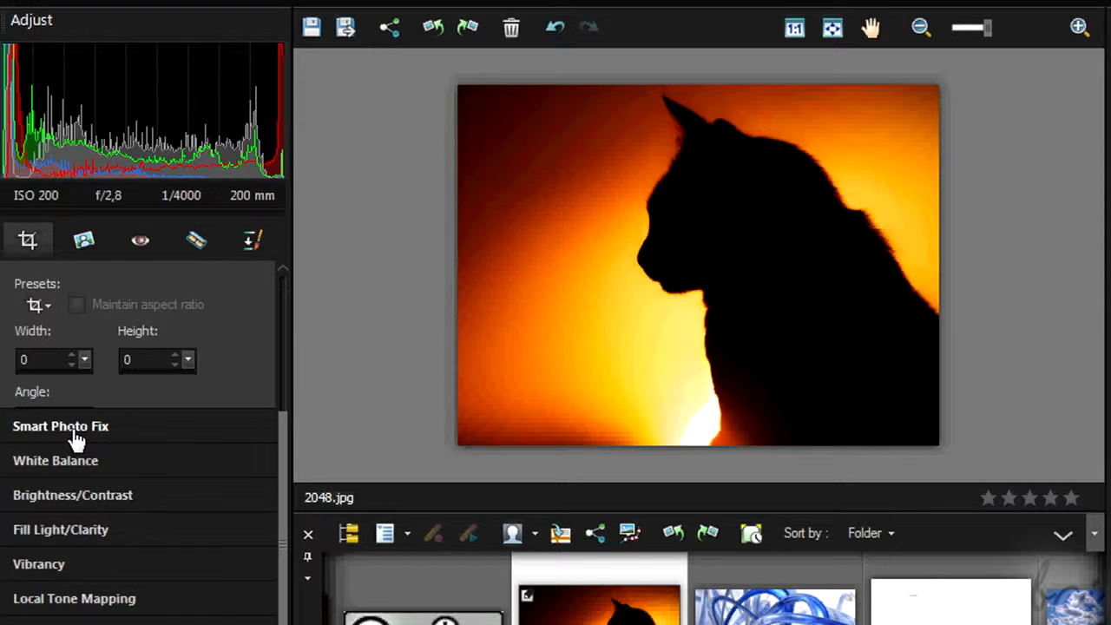
left_click(26, 428)
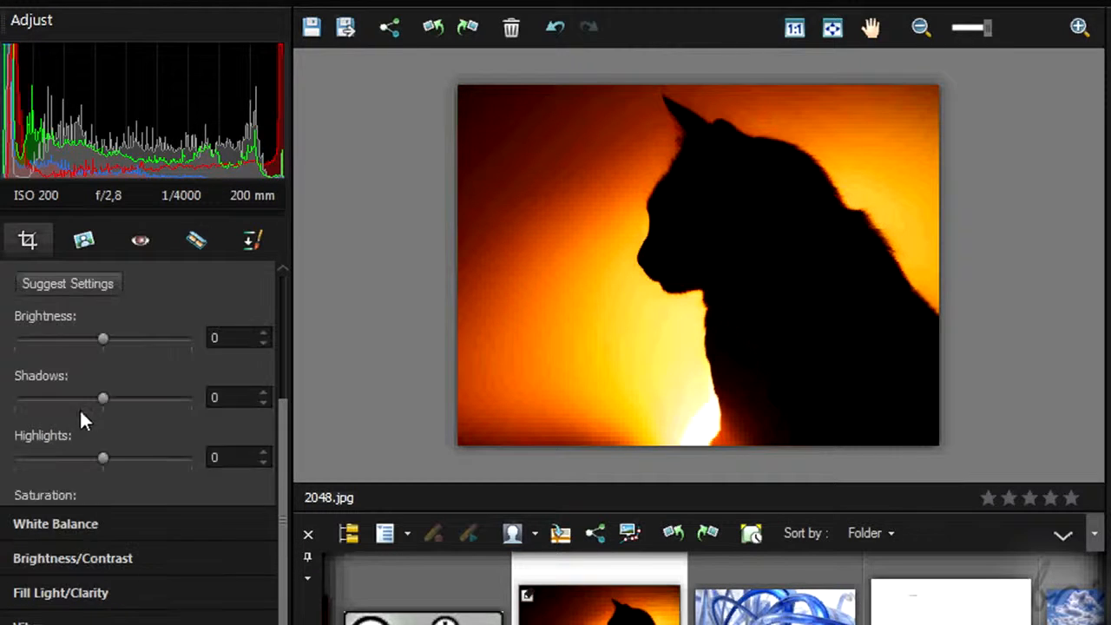
mouse_move(106, 338)
left_mouse_down()
mouse_move(149, 341)
mouse_move(110, 339)
mouse_move(125, 340)
left_mouse_up()
left_click_drag(102, 398, 72, 392)
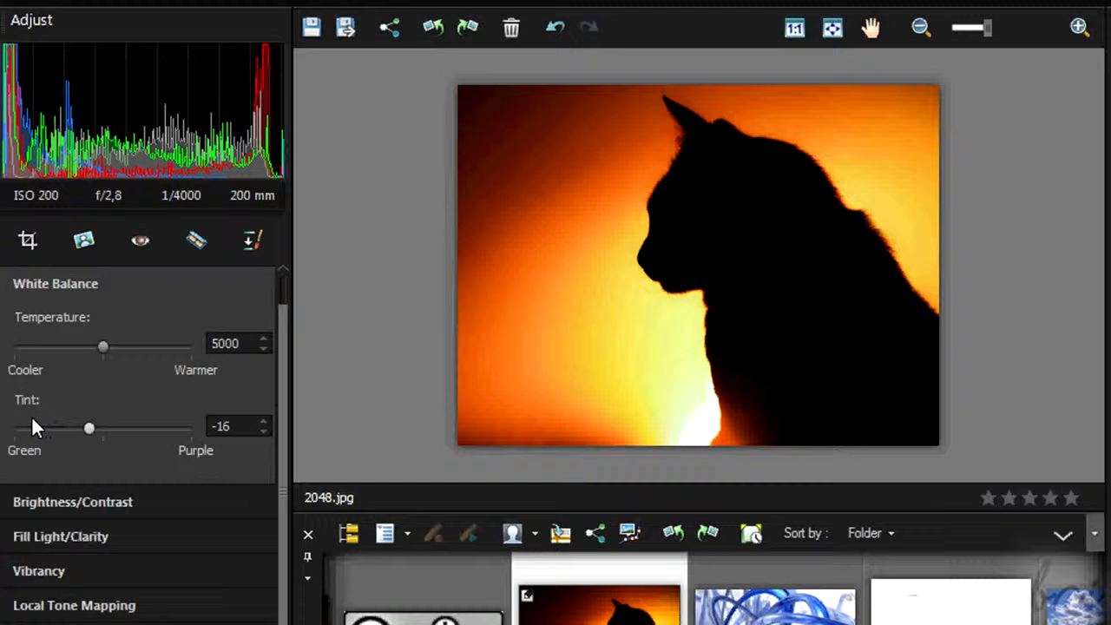
Set the cat photo's white balance to tint 51 and temperature 4168, and its contrast to 11
left_click_drag(89, 428, 148, 438)
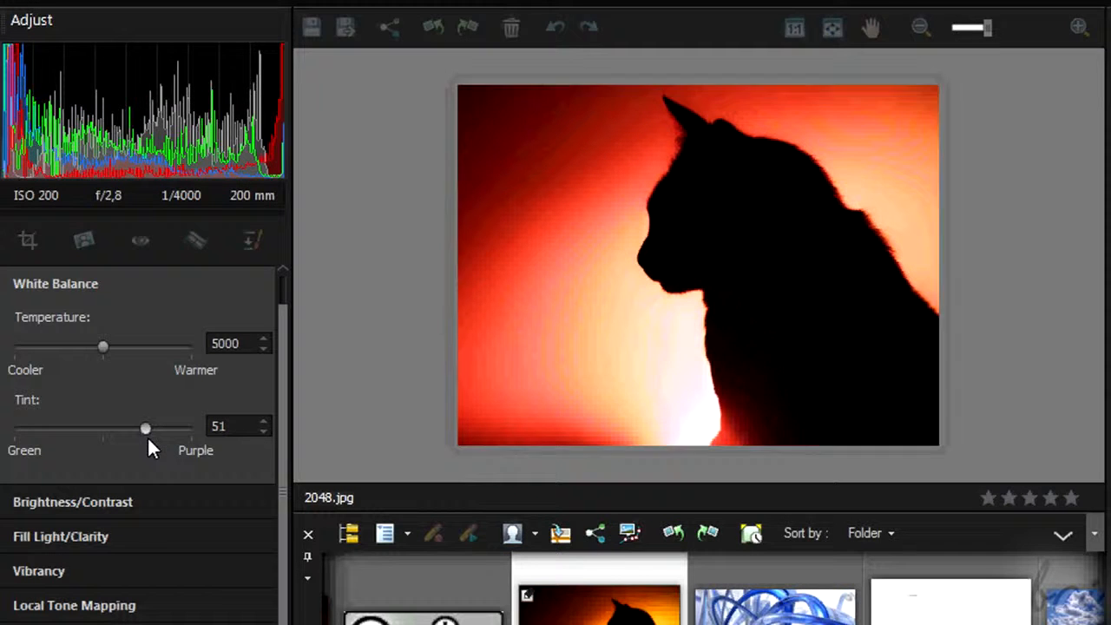
mouse_move(99, 343)
left_mouse_down()
mouse_move(125, 351)
mouse_move(82, 347)
left_mouse_up()
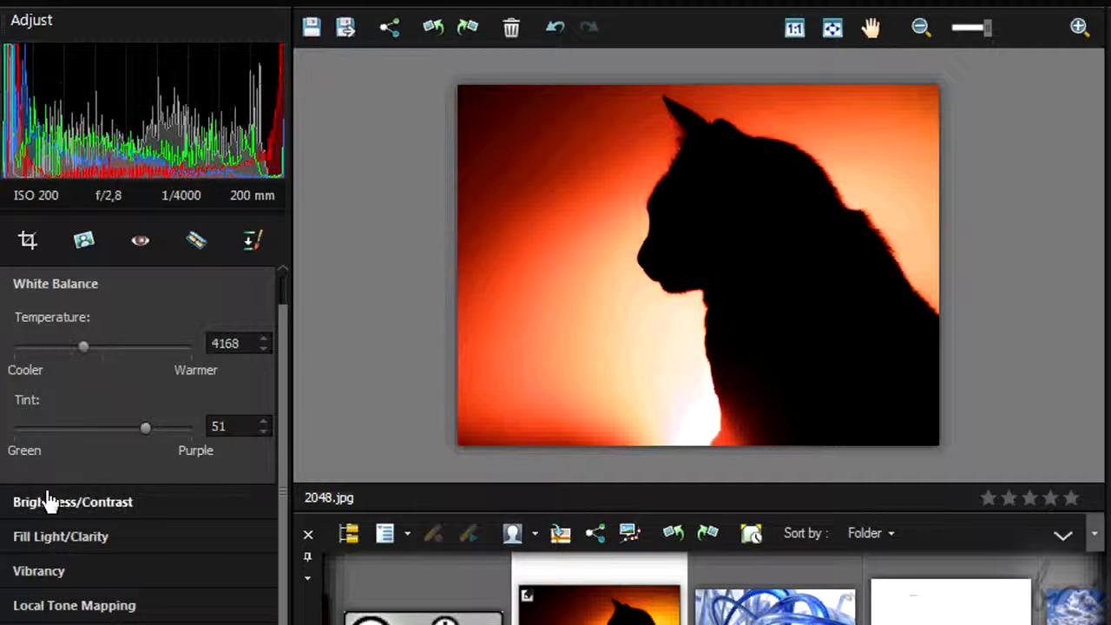
left_click(58, 504)
mouse_move(99, 441)
left_mouse_down()
mouse_move(32, 439)
mouse_move(137, 449)
mouse_move(110, 447)
left_mouse_up()
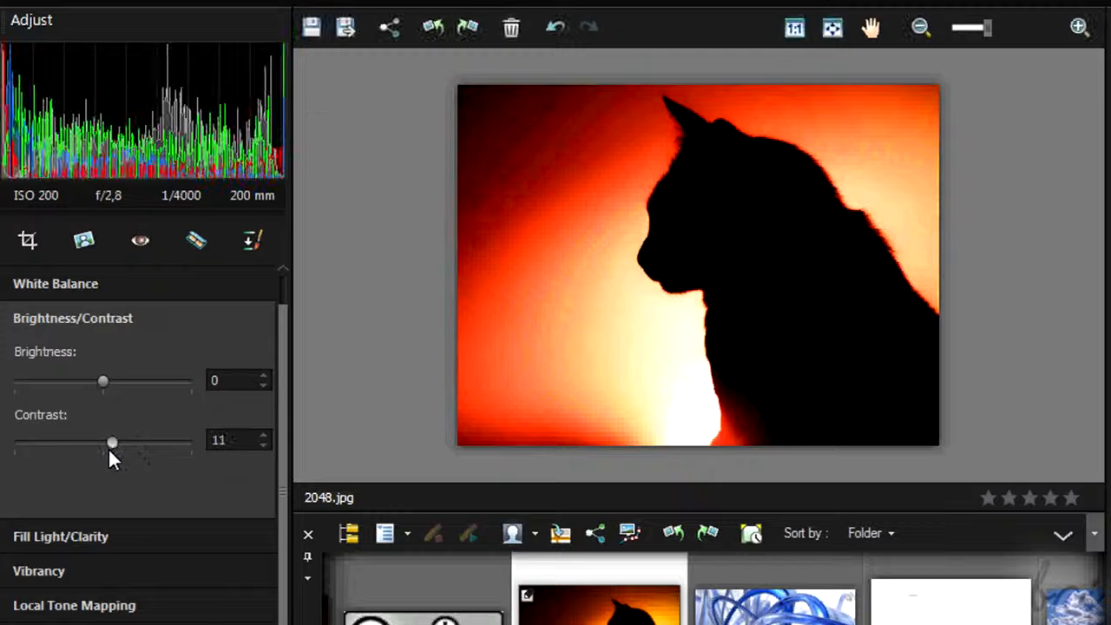
Set Fill Light to 11 and Clarity to 80 for the cat photo, and adjust its Vibrancy strength
left_click(53, 536)
mouse_move(21, 419)
left_mouse_down()
mouse_move(118, 425)
mouse_move(37, 419)
left_mouse_up()
left_click_drag(103, 480, 159, 487)
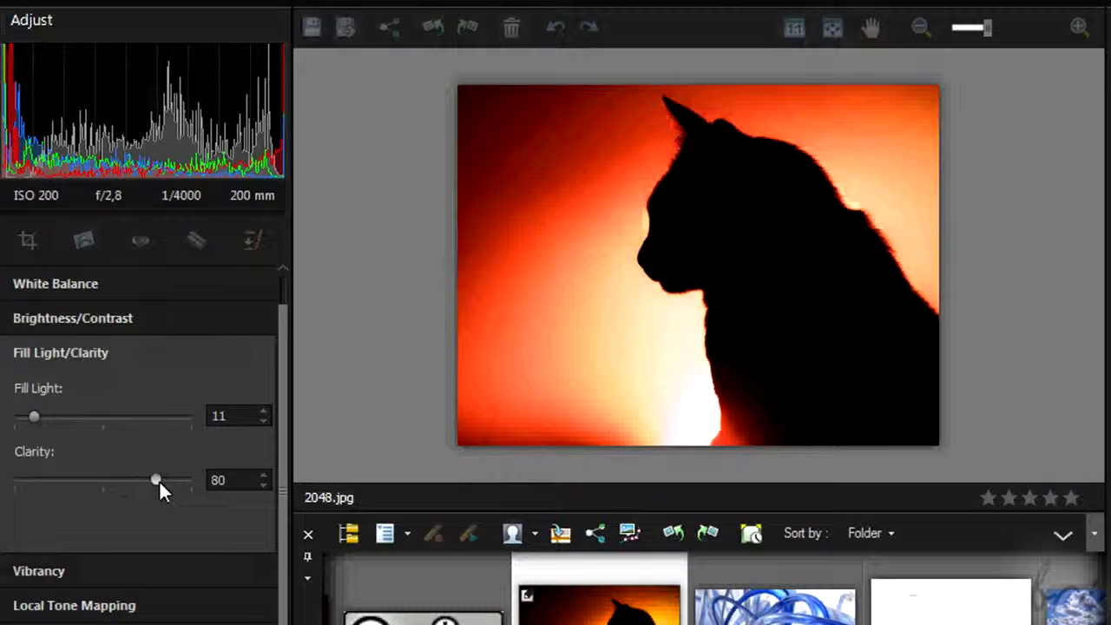
left_click(38, 570)
mouse_move(124, 454)
left_mouse_down()
mouse_move(51, 454)
mouse_move(160, 458)
mouse_move(106, 459)
left_mouse_up()
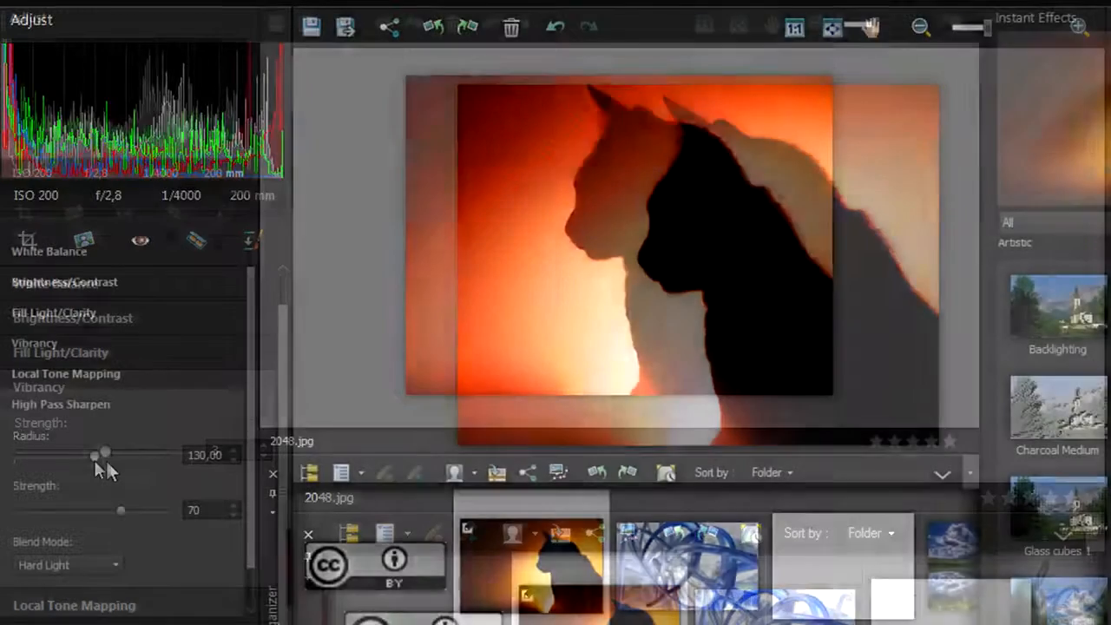
Set the High Pass Sharpen radius to 87 and strength to 21, and open the Digital Noise Removal settings
left_click_drag(103, 458, 69, 458)
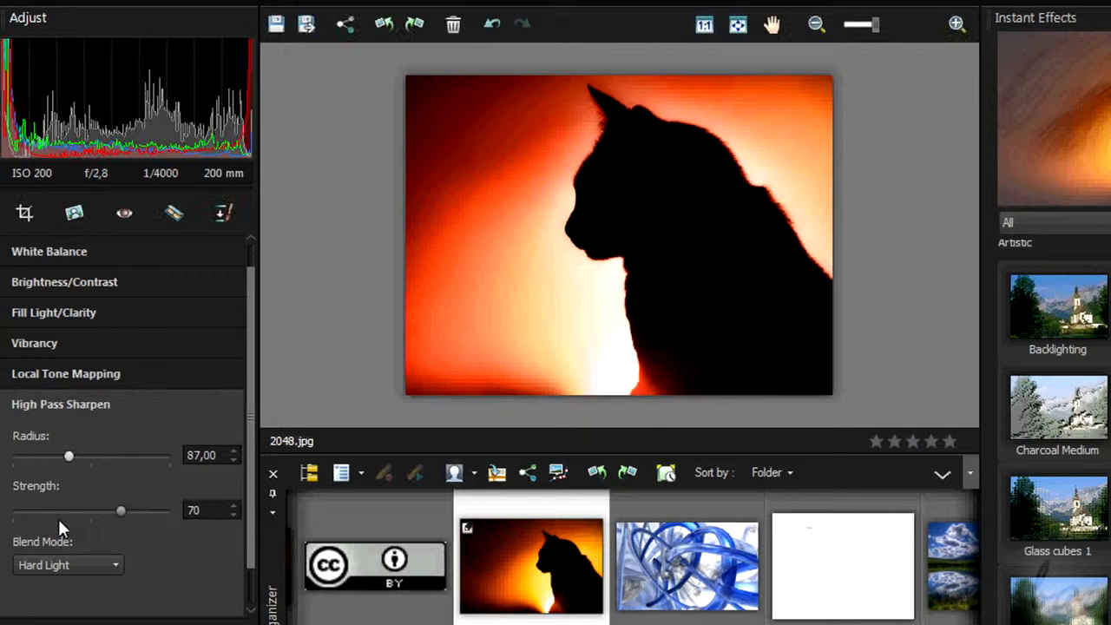
left_click_drag(116, 515, 49, 511)
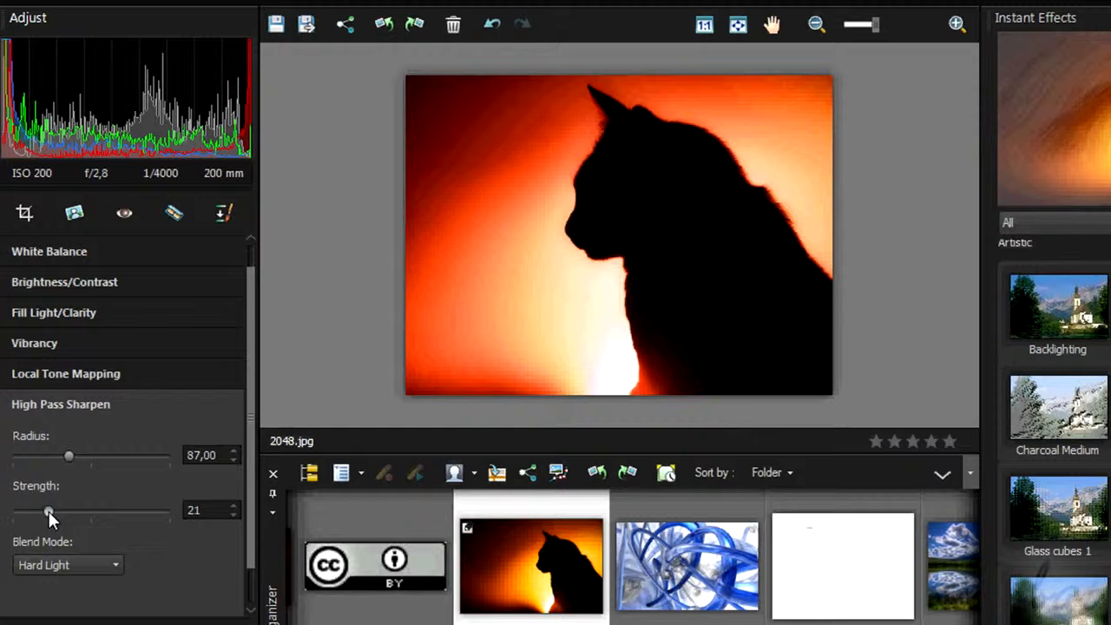
scroll(243, 543, "down", 1)
left_click(110, 596)
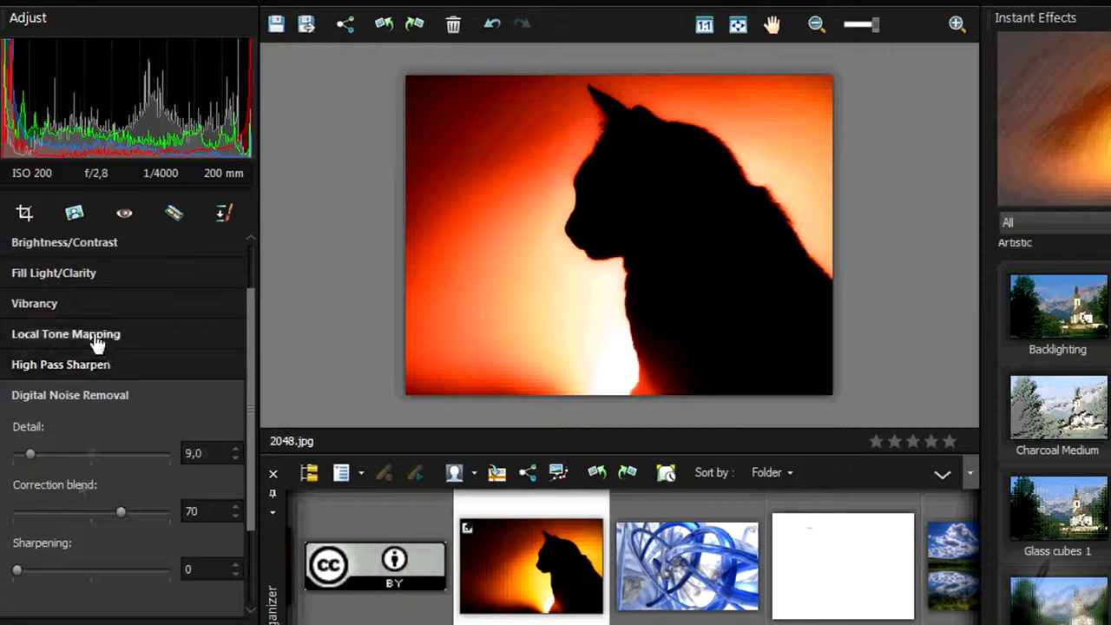
Set Local Tone Mapping to strength 13 and block size 12 for the cat photo
left_click(94, 336)
left_click(124, 434)
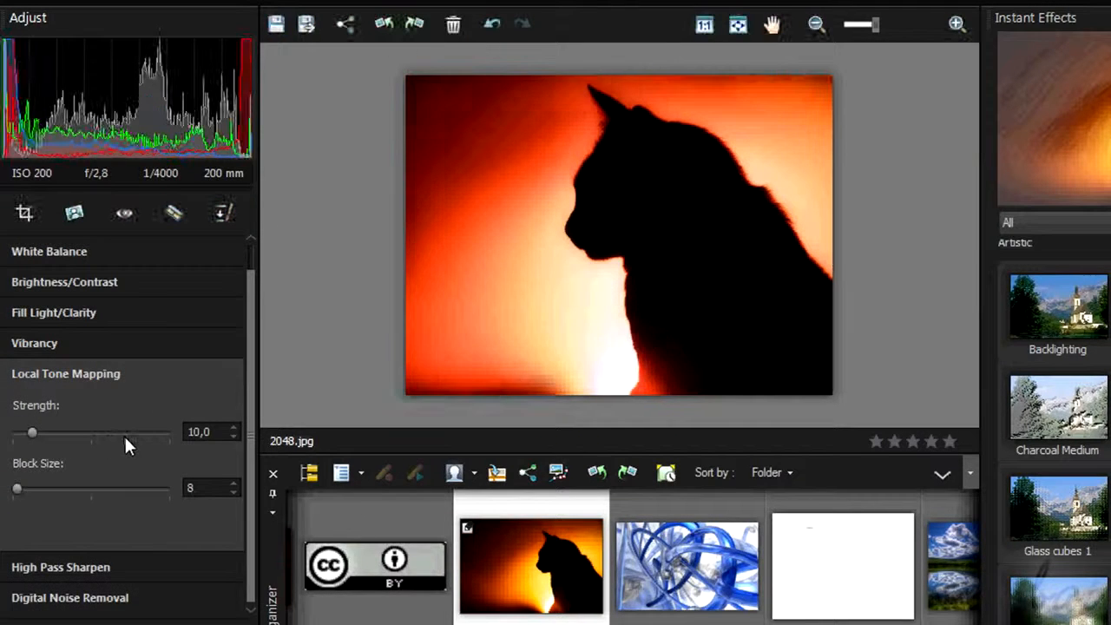
left_click_drag(32, 433, 60, 431)
left_click_drag(17, 488, 89, 504)
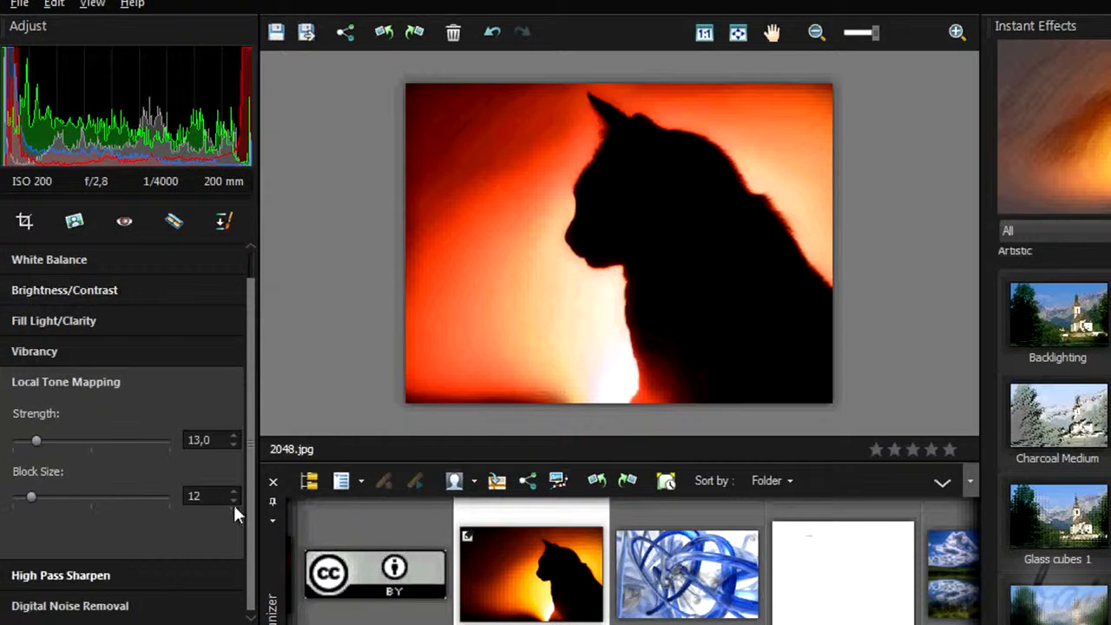
Fine-tune the Local Tone Mapping strength in small increments around 20, and enter 40 as its value
mouse_move(40, 438)
left_mouse_down()
mouse_move(105, 439)
mouse_move(46, 441)
left_mouse_up()
left_click(234, 436)
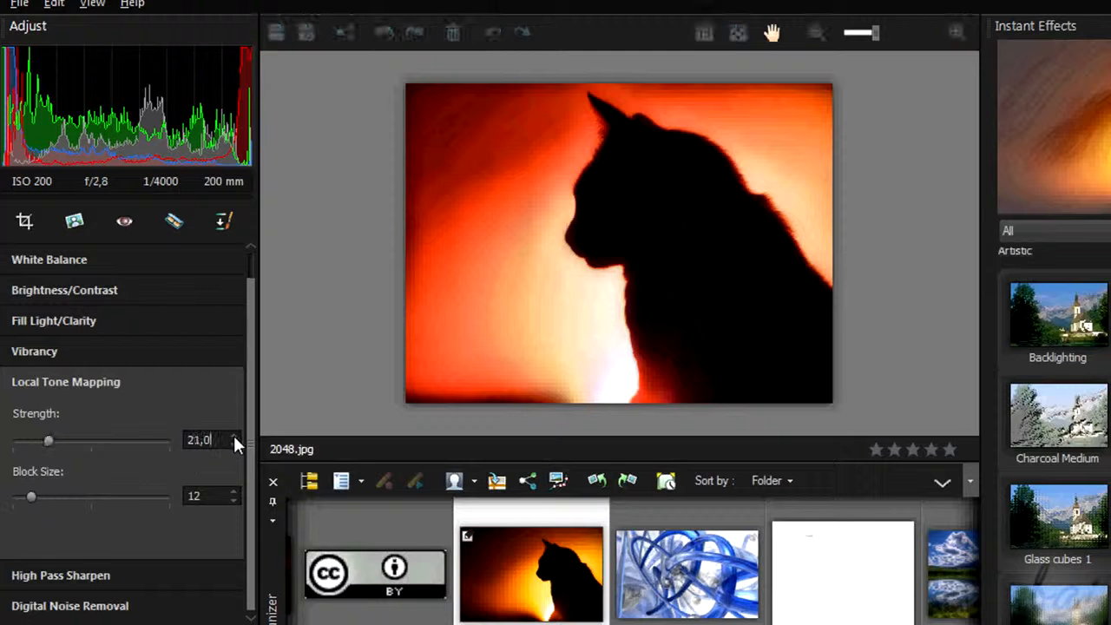
left_click(234, 437)
left_click(233, 445)
left_click(232, 445)
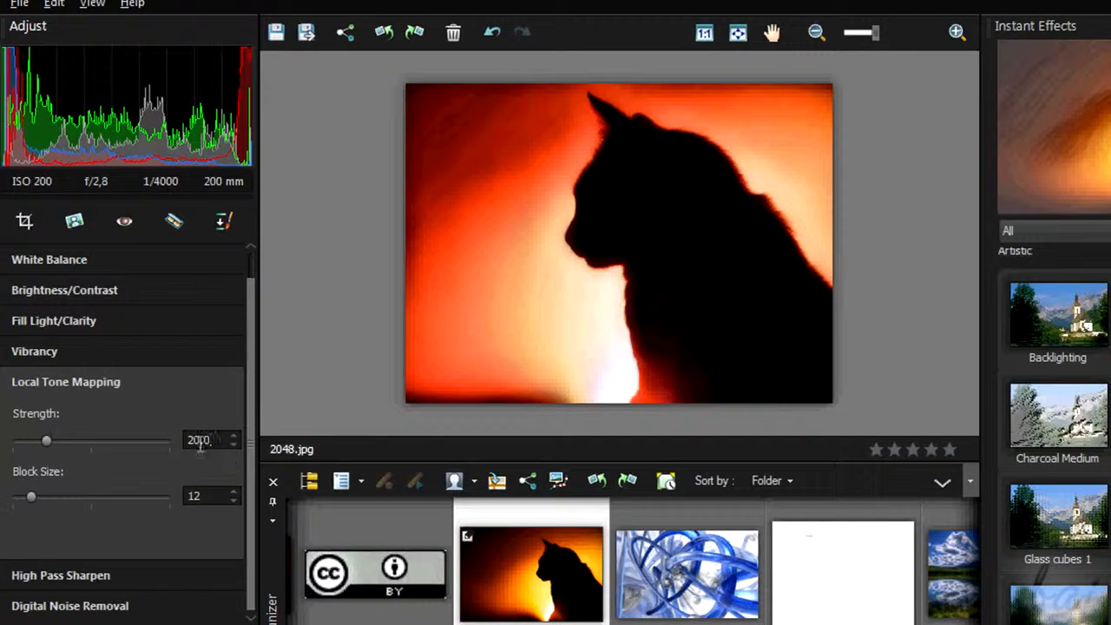
type("40")
key("Return")
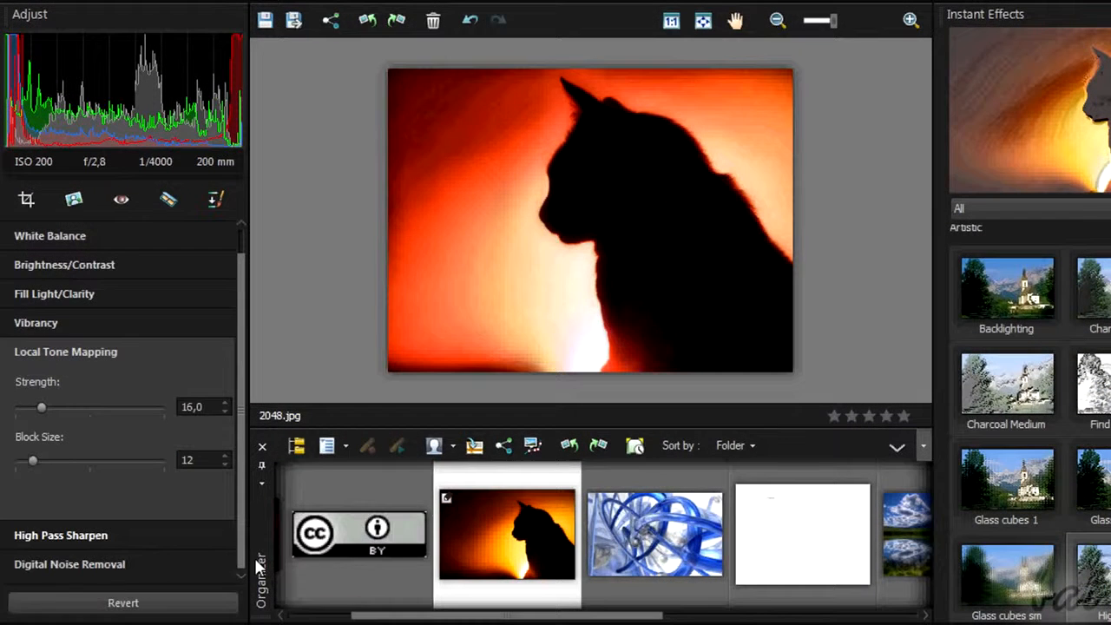
Revert the cat photo to its last save, and start deleting 2048.jpg but decline sending it to the Recycle Bin
left_click(124, 604)
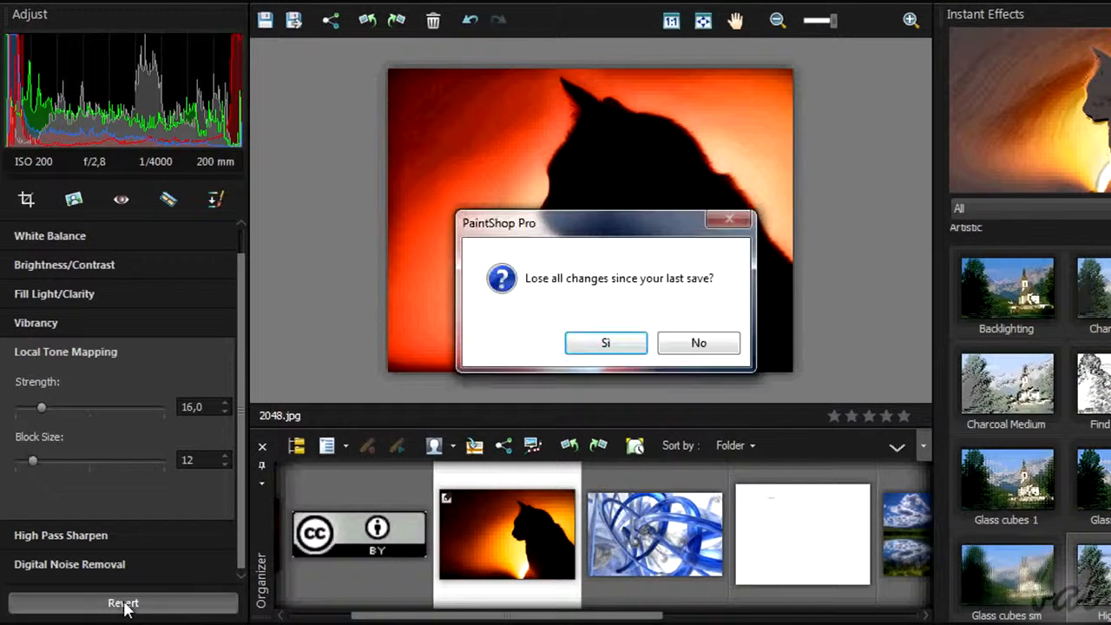
left_click(622, 338)
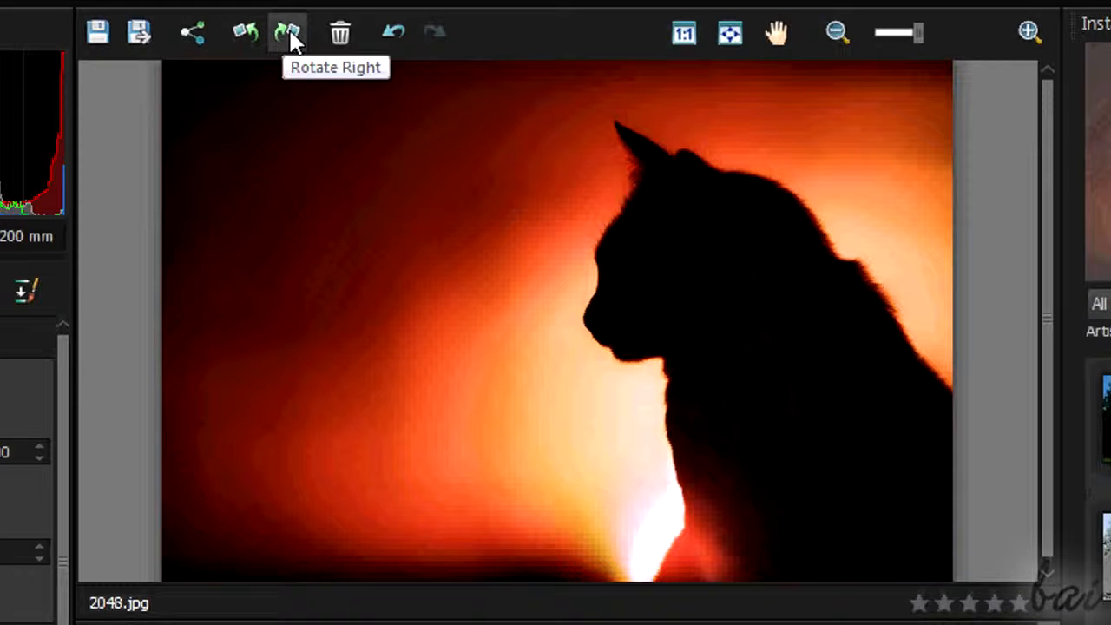
left_click(340, 32)
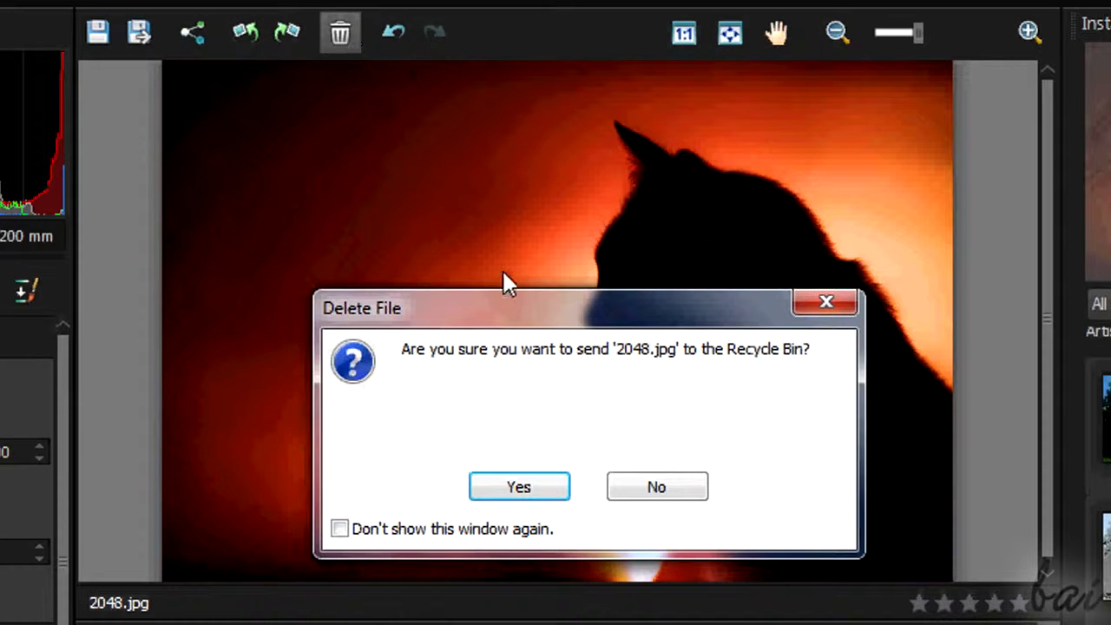
left_click(670, 493)
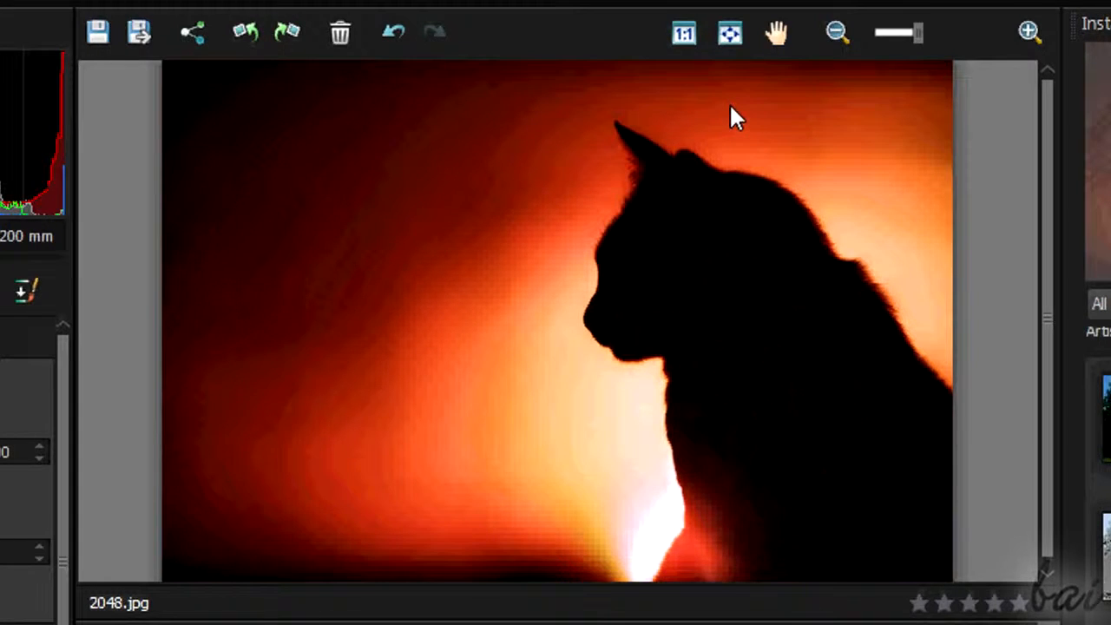
Examine the cat photo at several zoom levels, panning across the enlarged image and viewing it at 100%
left_click(937, 35)
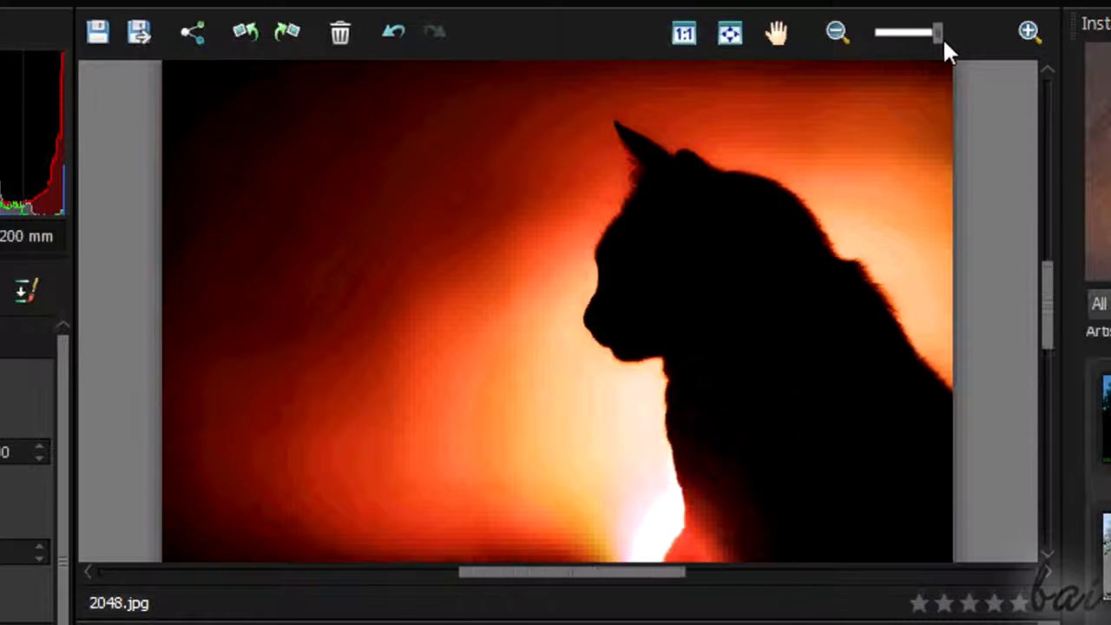
left_click_drag(936, 39, 918, 39)
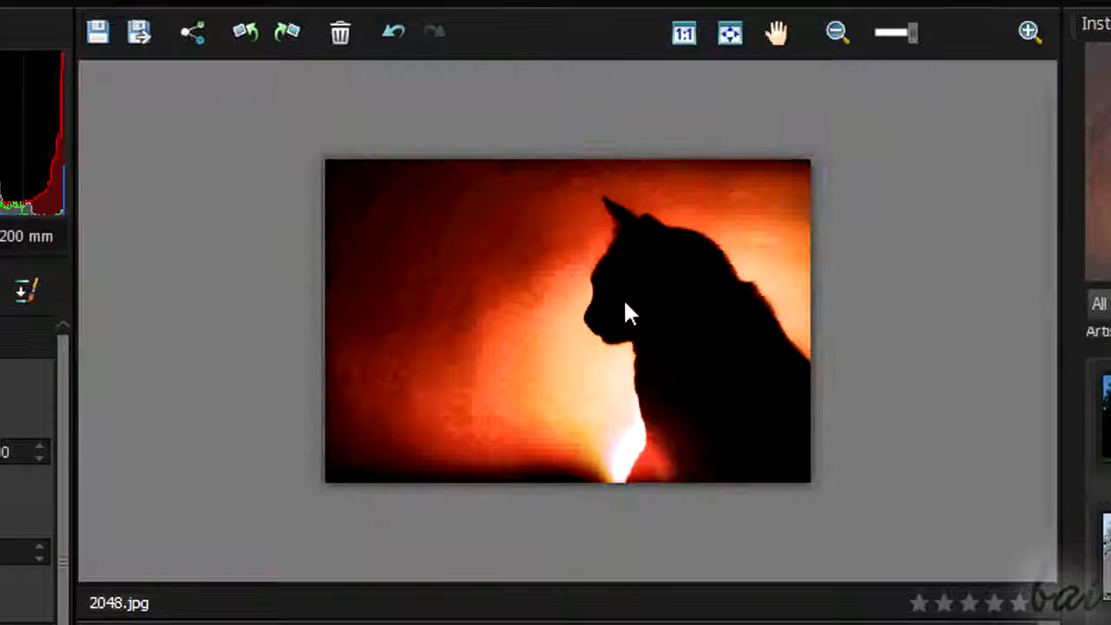
scroll(639, 280, "up", 2)
scroll(687, 356, "up", 3)
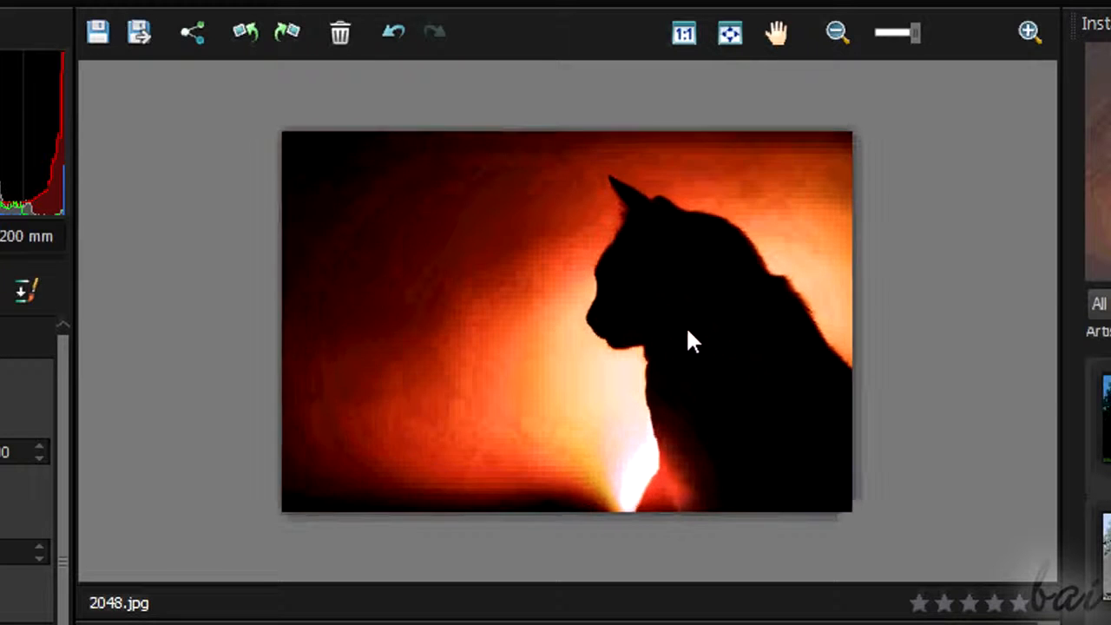
scroll(714, 356, "up", 2)
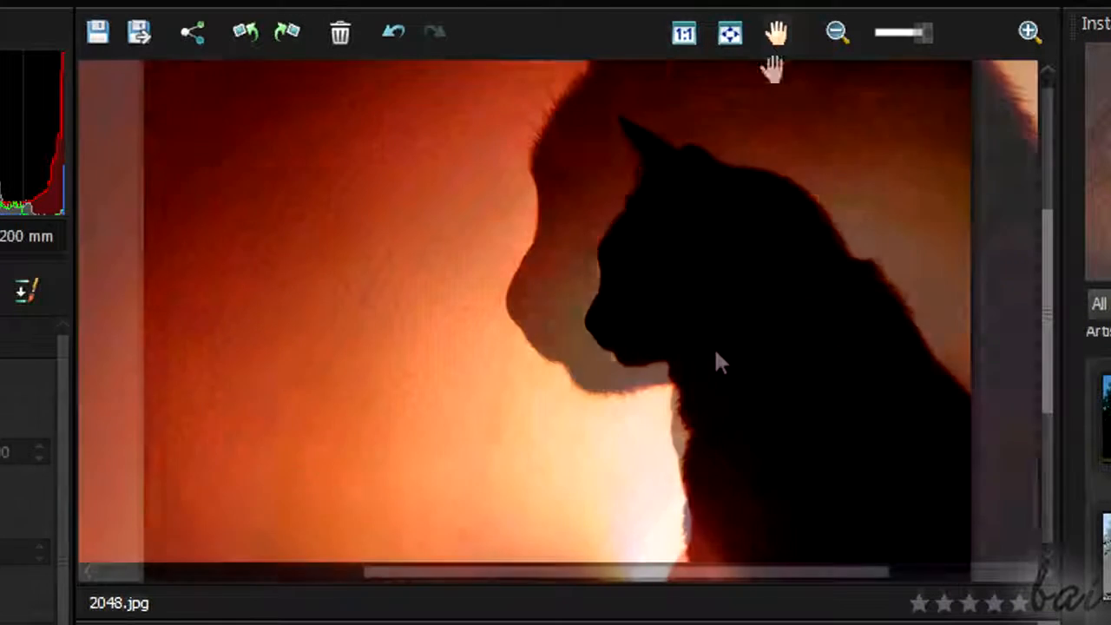
left_click(776, 32)
left_click_drag(837, 265, 682, 37)
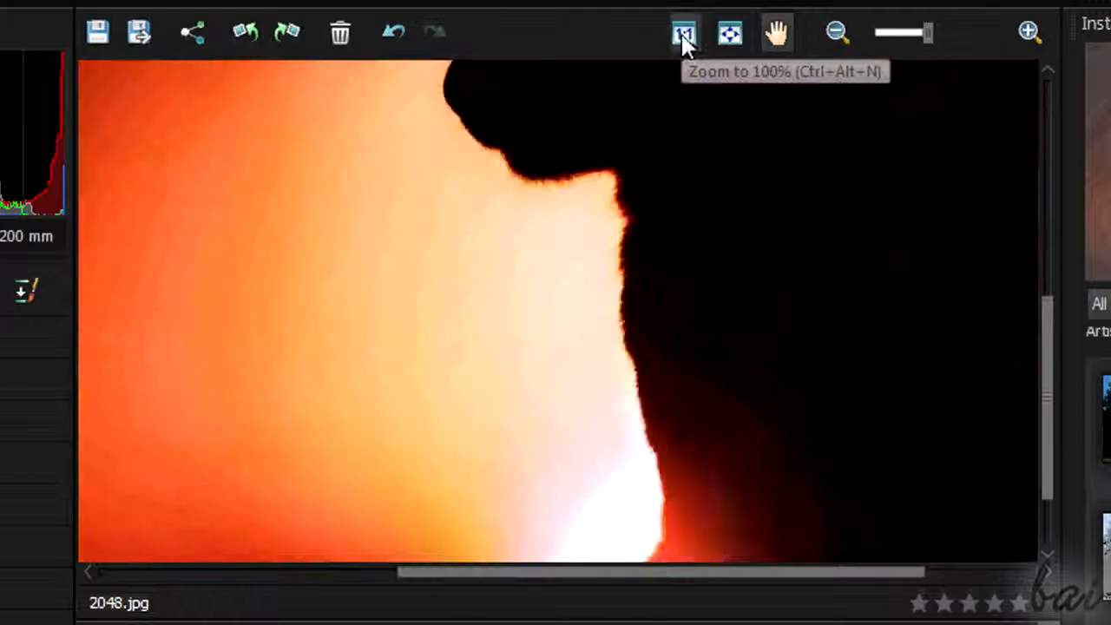
left_click(684, 34)
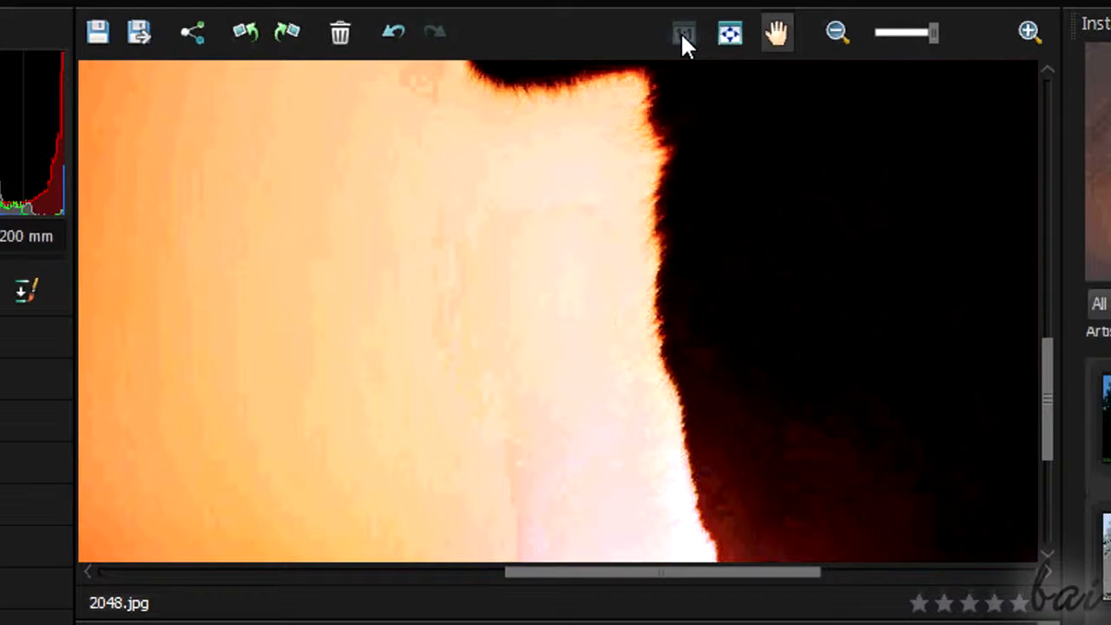
Set the cat photo's Smart Photo Fix saturation to -90 and finally to 100, and try out a White Balance shift
left_click_drag(709, 573, 370, 563)
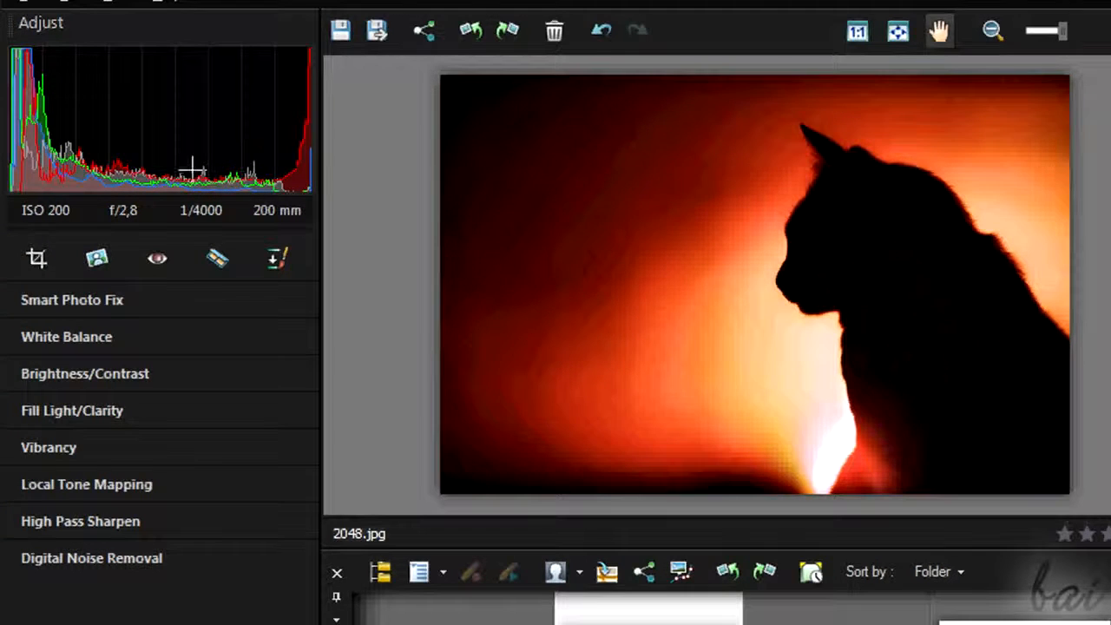
left_click(152, 299)
left_click_drag(116, 591, 13, 592)
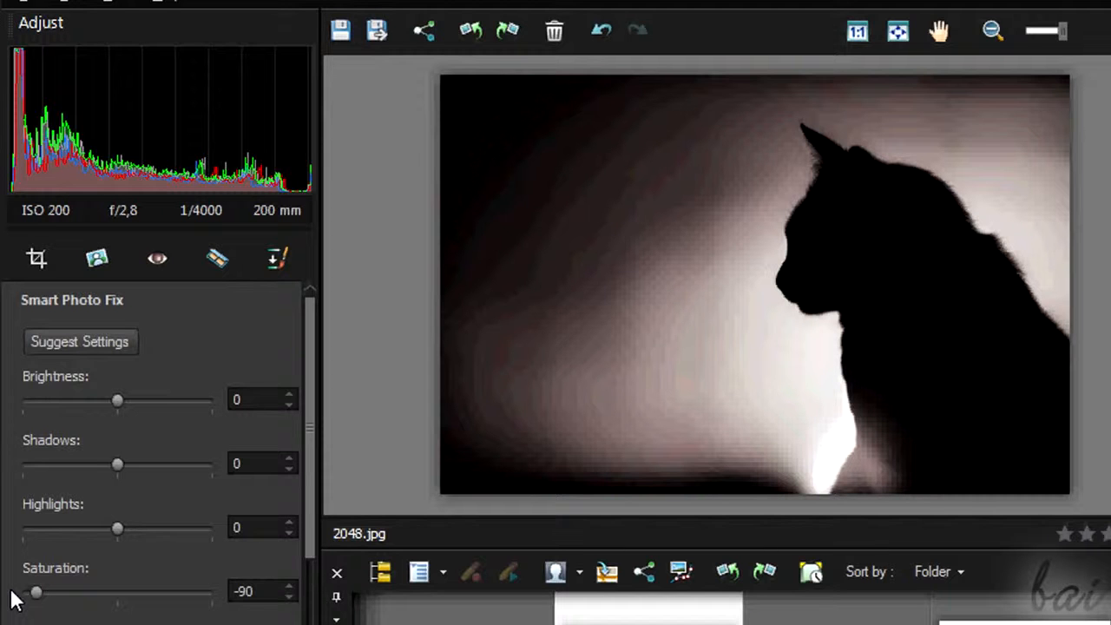
left_click_drag(37, 593, 212, 593)
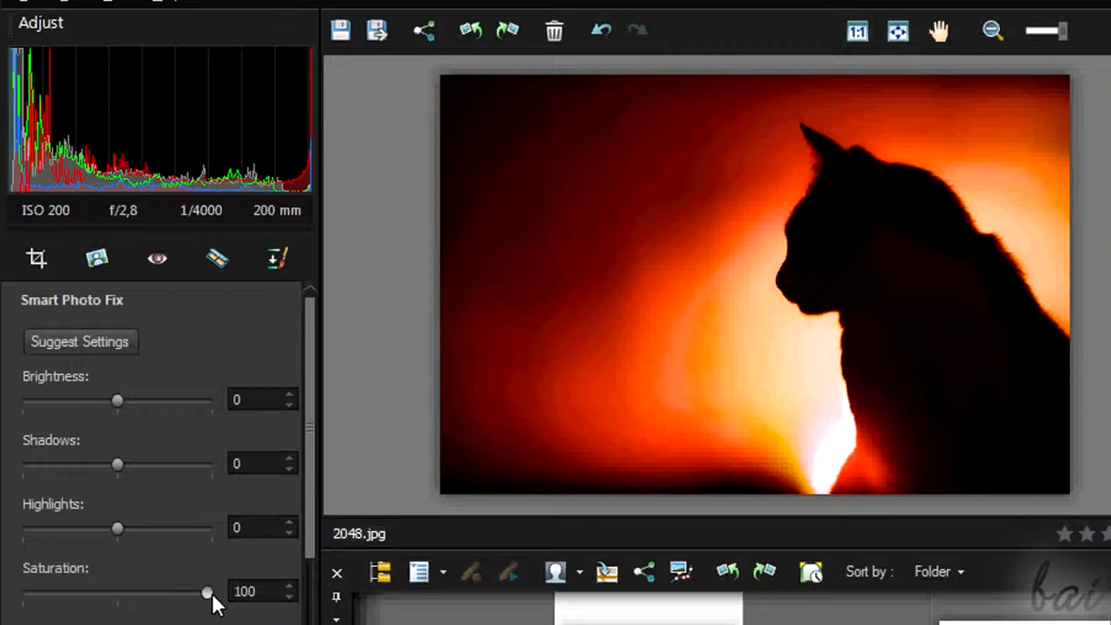
left_click_drag(112, 488, 2, 491)
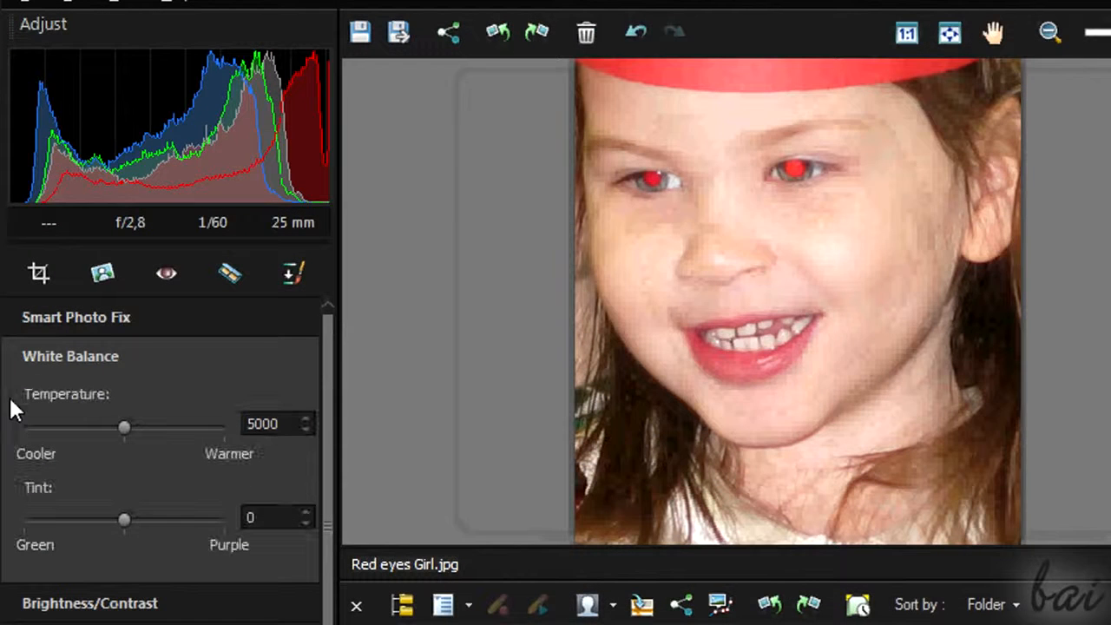
Remove the red-eye from both eyes in Red eyes Girl.jpg, using a red-eye size of 36
left_click(165, 268)
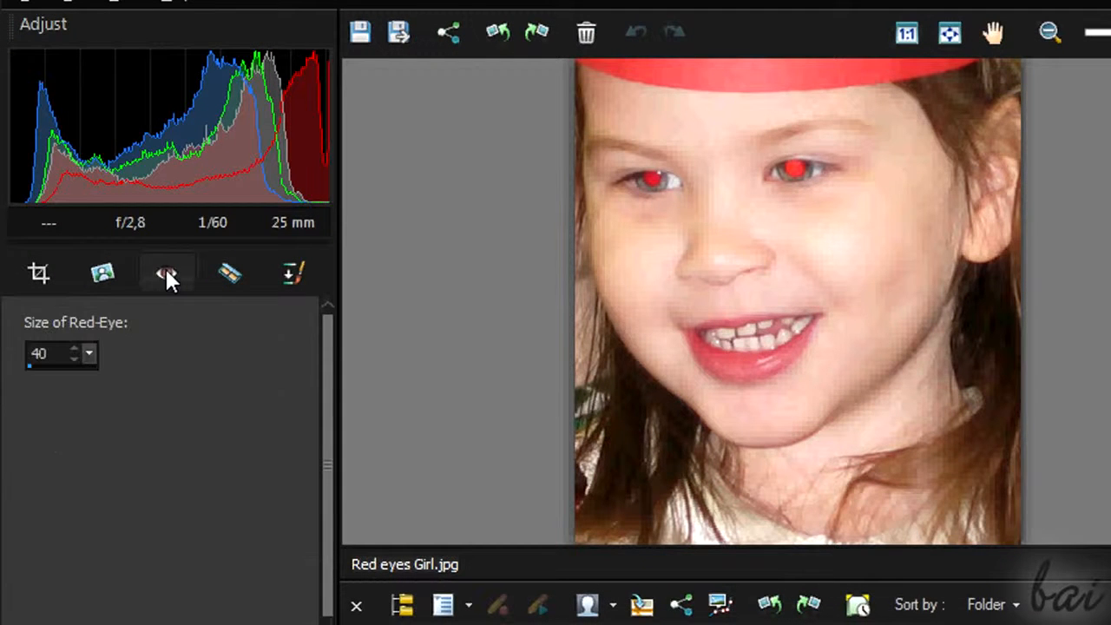
scroll(653, 179, "down", 2)
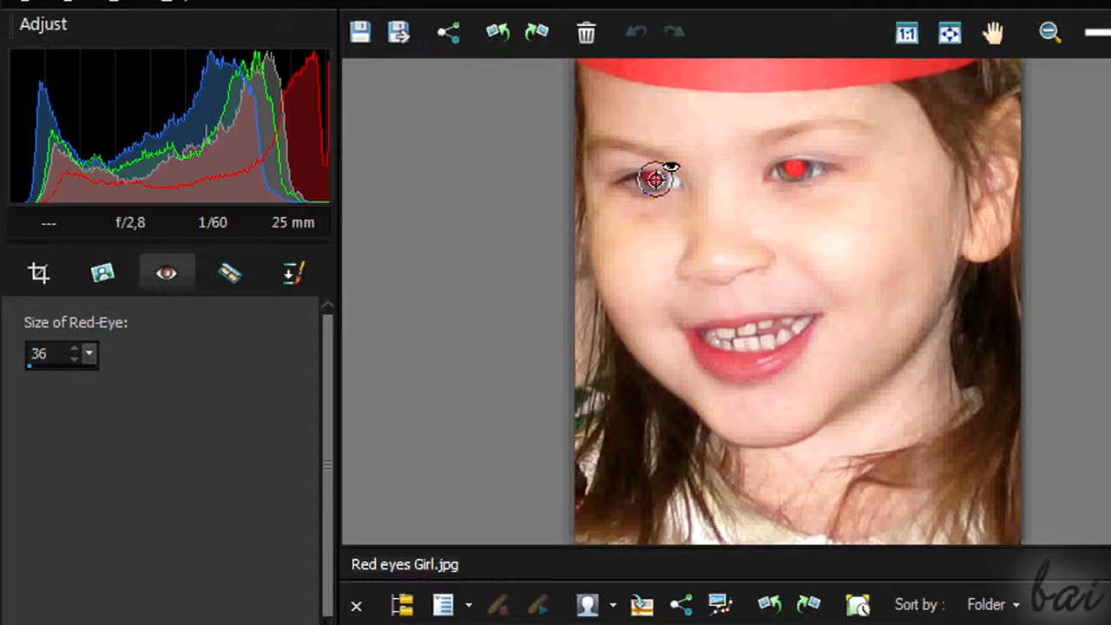
left_click(652, 179)
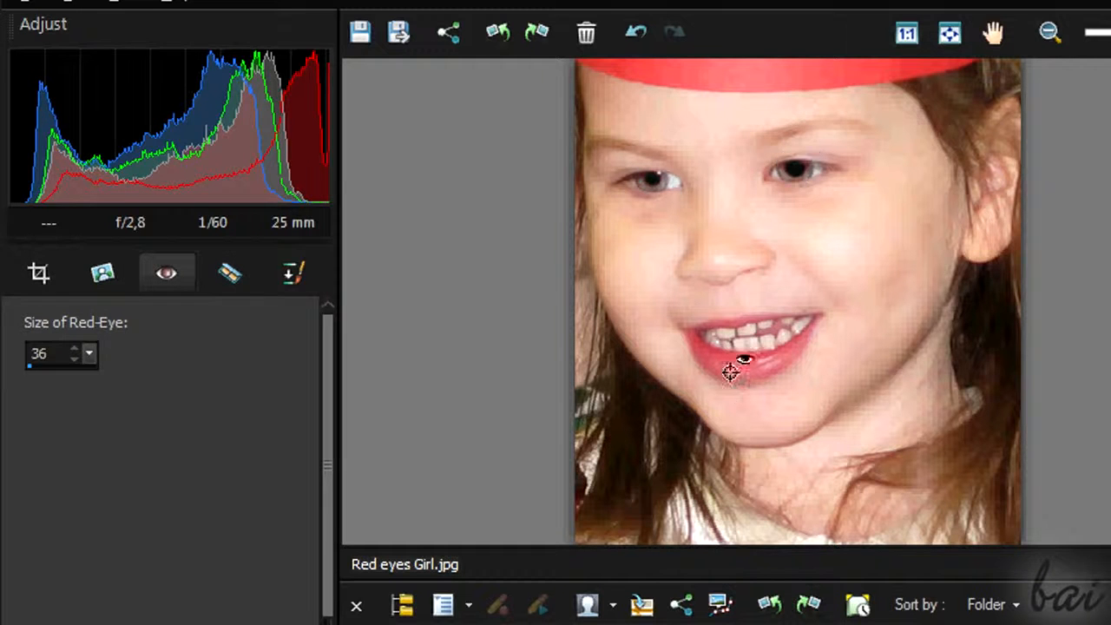
Whiten the girl's teeth with the Toothbrush at strength 50, and brush her face with Suntan
left_click(229, 273)
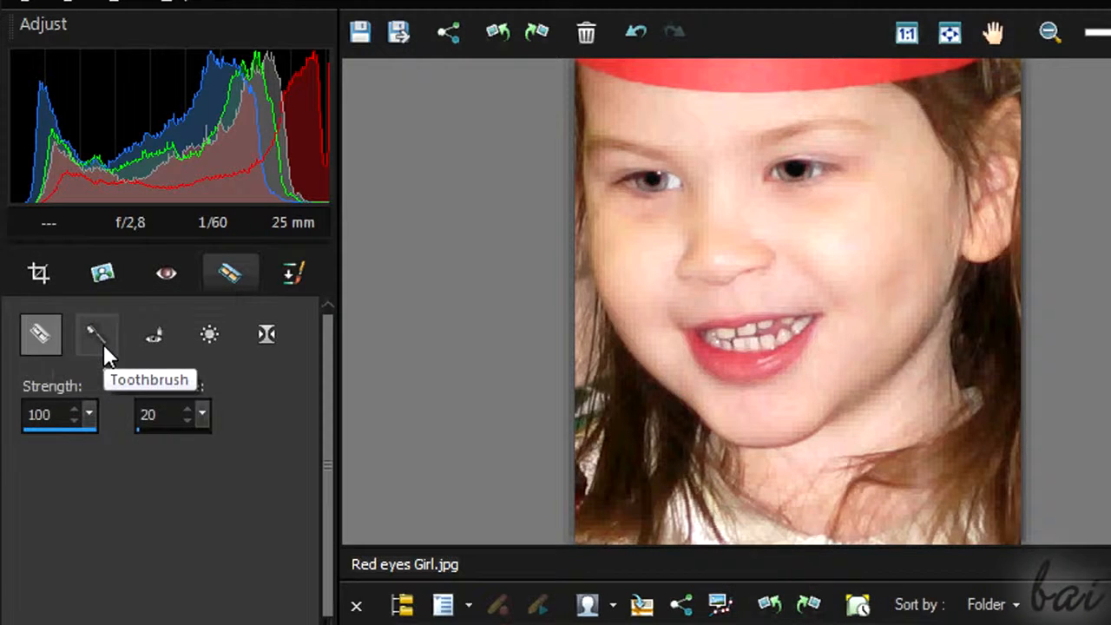
left_click(103, 341)
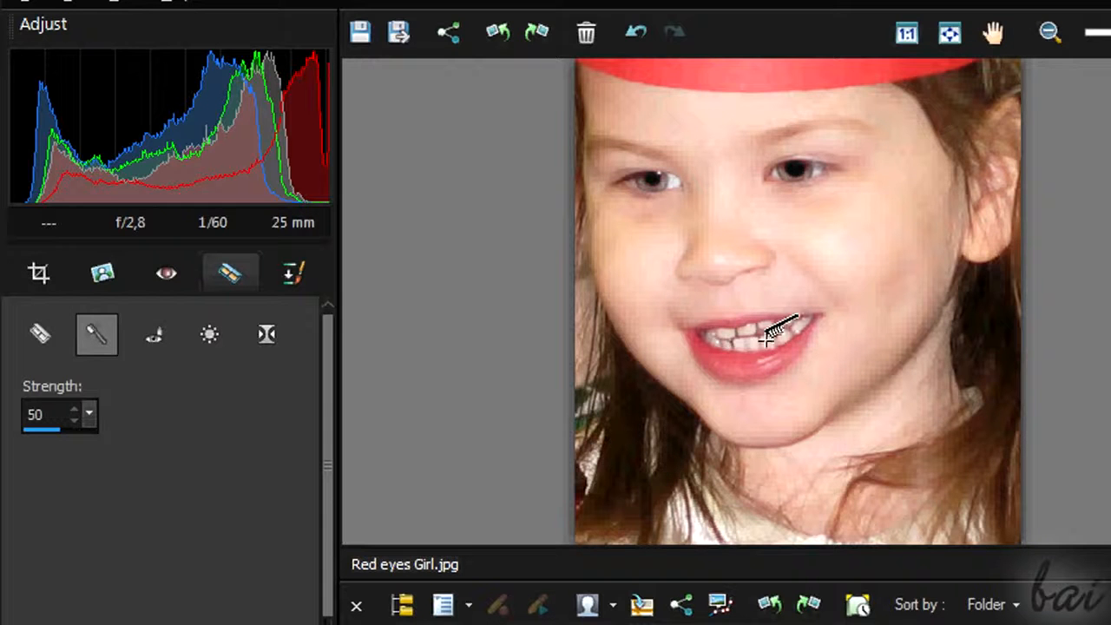
scroll(757, 341, "up", 2)
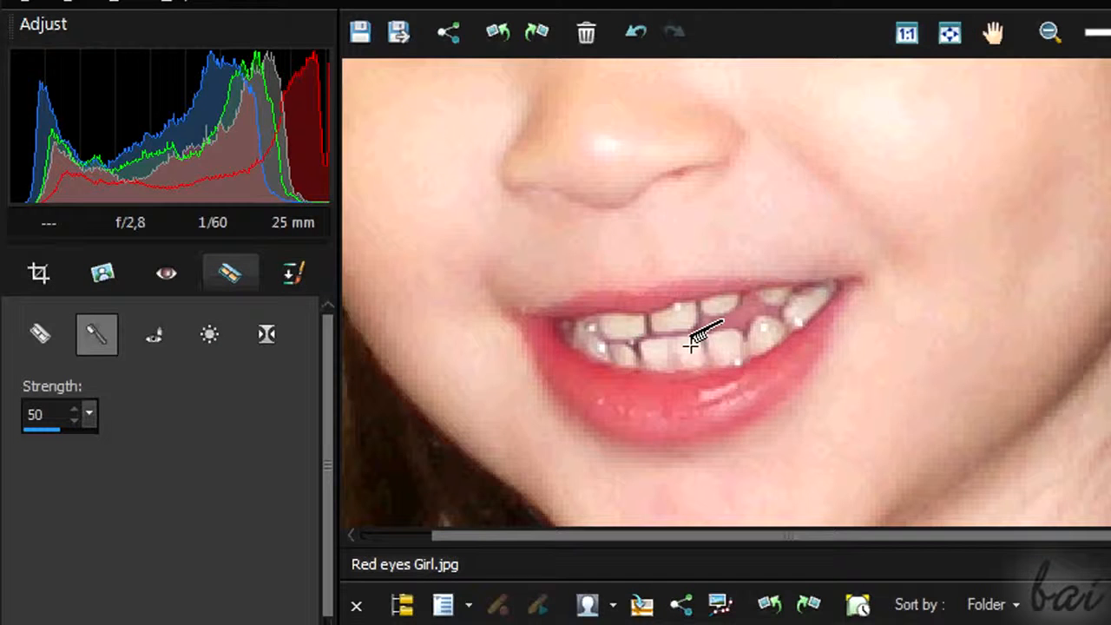
left_click(767, 321)
scroll(773, 313, "down", 3)
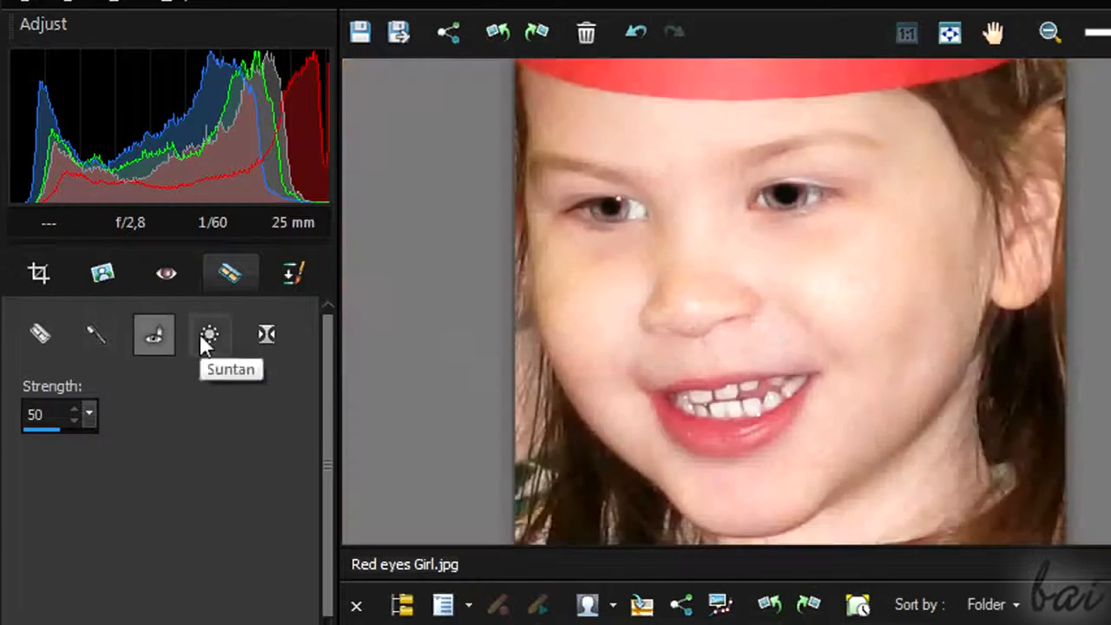
left_click(208, 336)
mouse_move(855, 278)
left_mouse_down()
mouse_move(863, 318)
mouse_move(744, 471)
mouse_move(935, 330)
mouse_move(918, 141)
left_mouse_up()
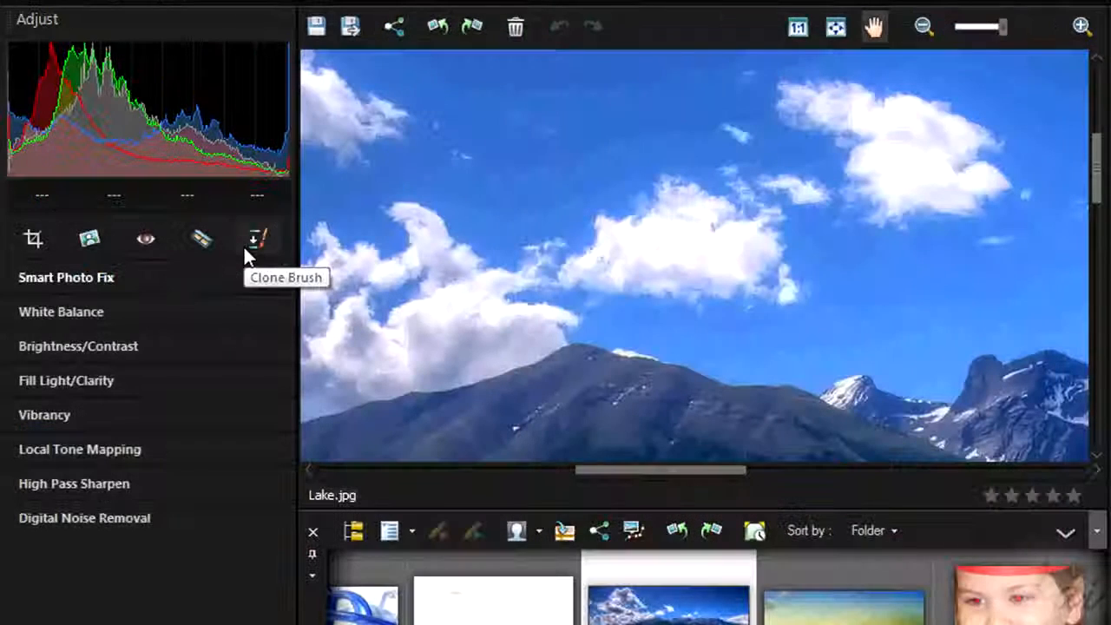
Clone clear sky over the clouds in Lake.jpg with the Clone Brush, and switch to the Edit workspace
left_click(253, 238)
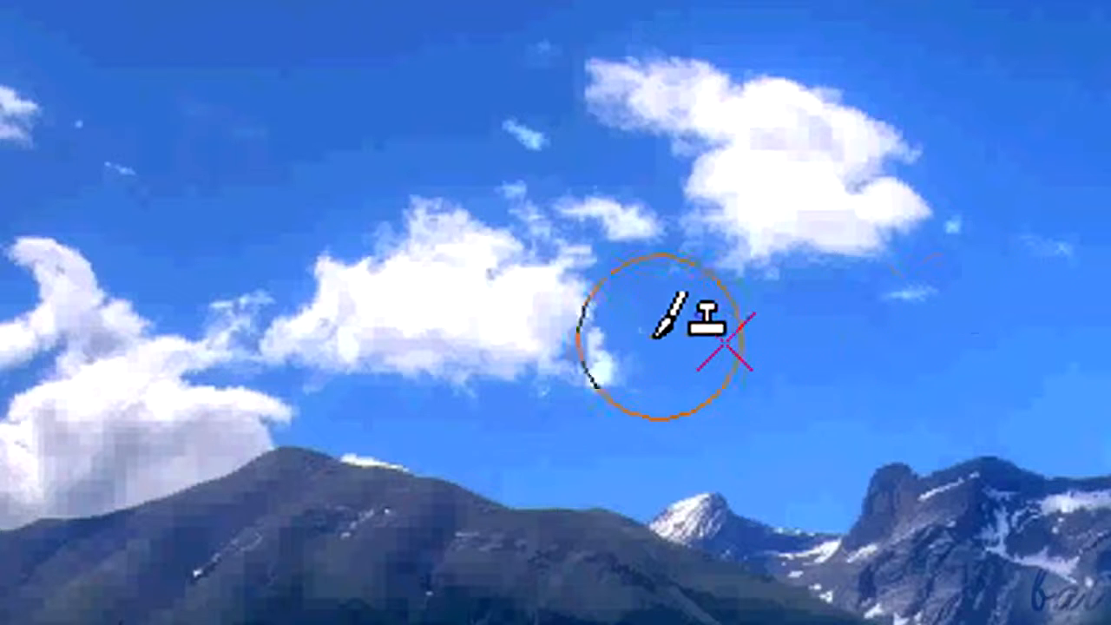
mouse_move(310, 322)
left_mouse_down()
mouse_move(309, 313)
mouse_move(434, 336)
mouse_move(608, 339)
mouse_move(298, 241)
mouse_move(322, 229)
mouse_move(372, 251)
left_mouse_up()
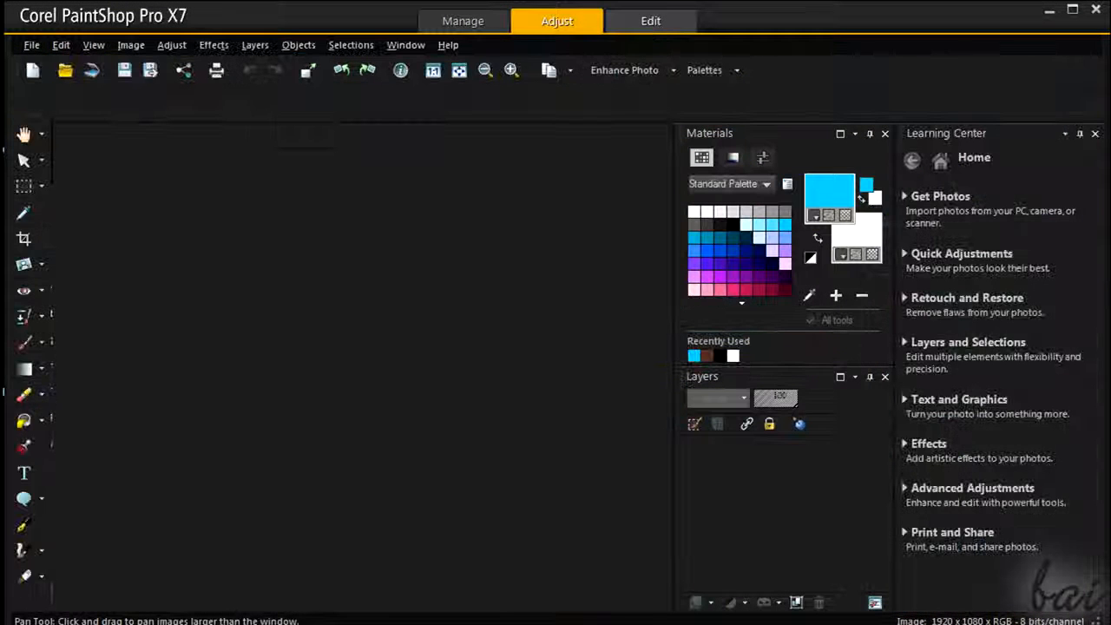
left_click(650, 23)
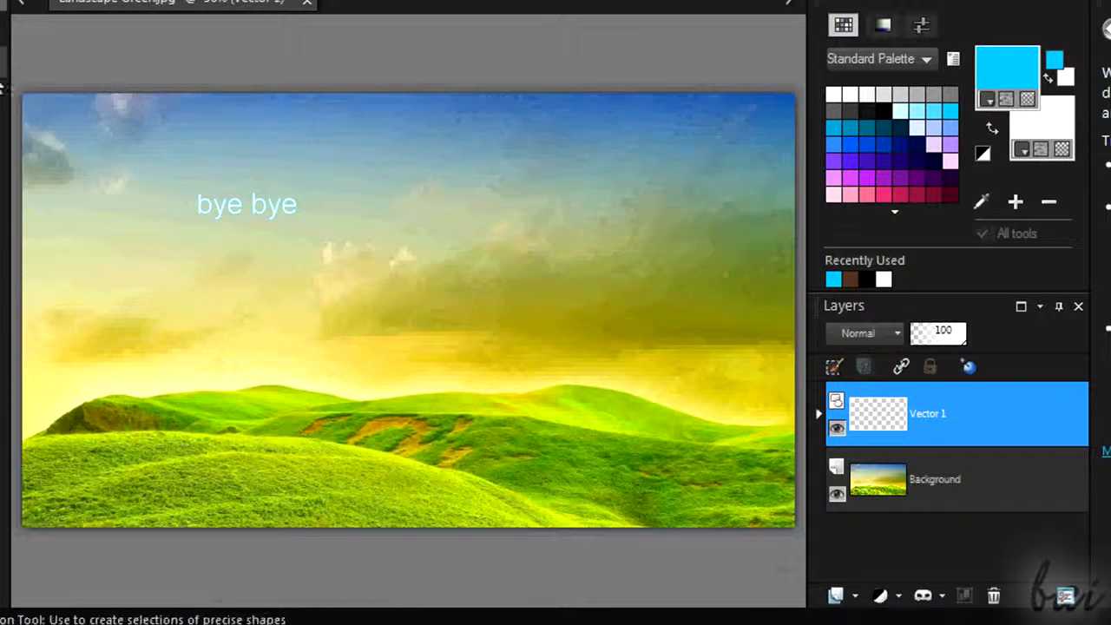
Alternate between the Background and Vector 1 layers of the landscape with the Pick tool active, and hide Vector 1
key("k")
left_click(359, 153)
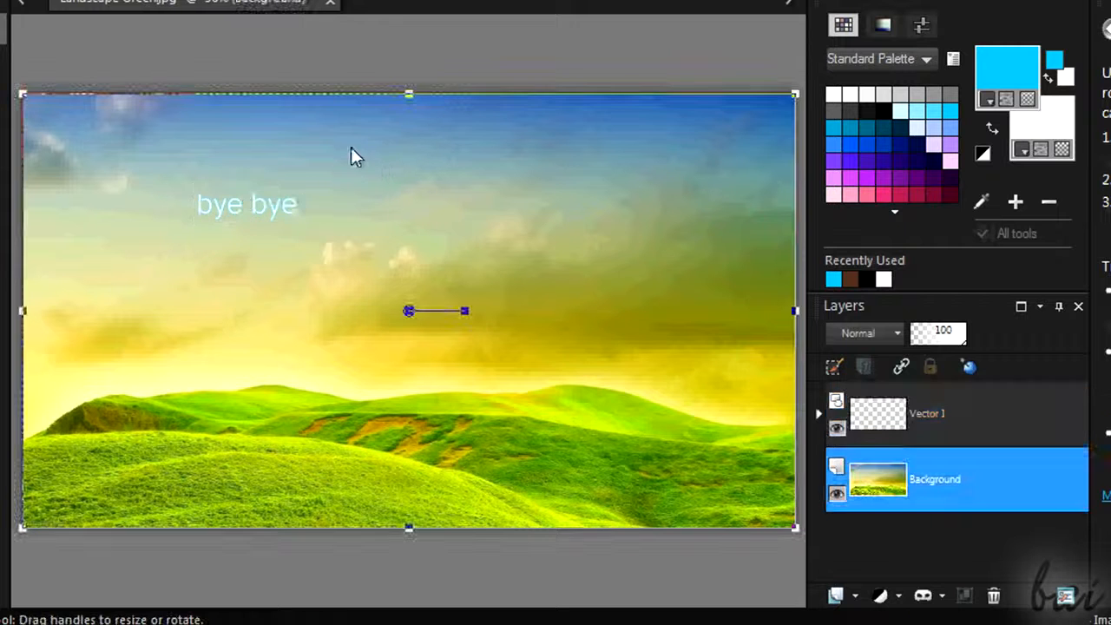
left_click(927, 413)
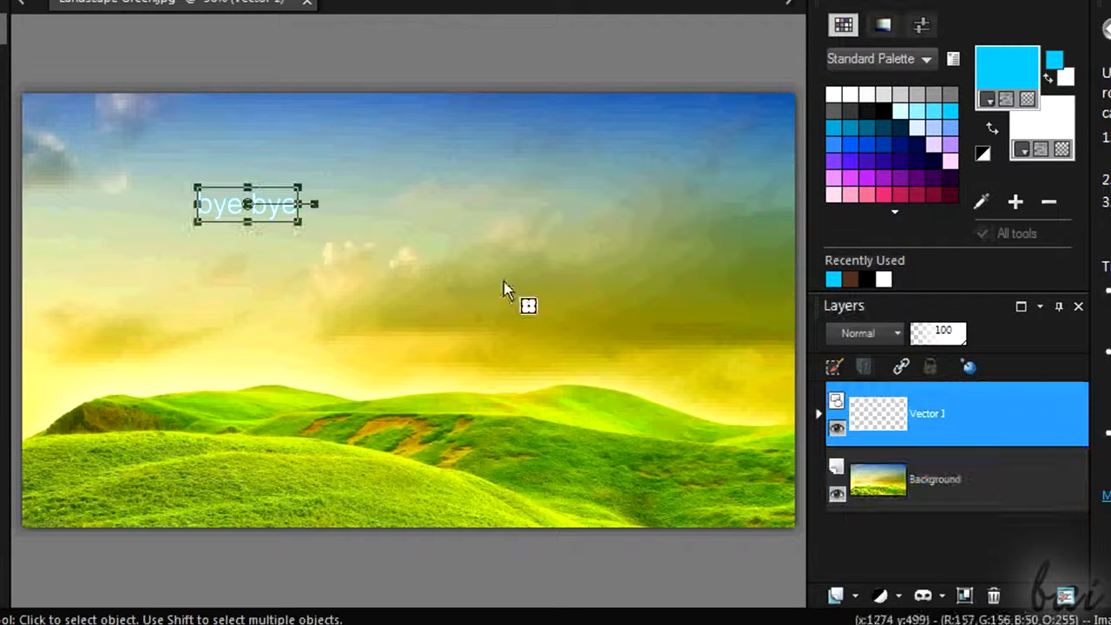
left_click(955, 478)
key("o")
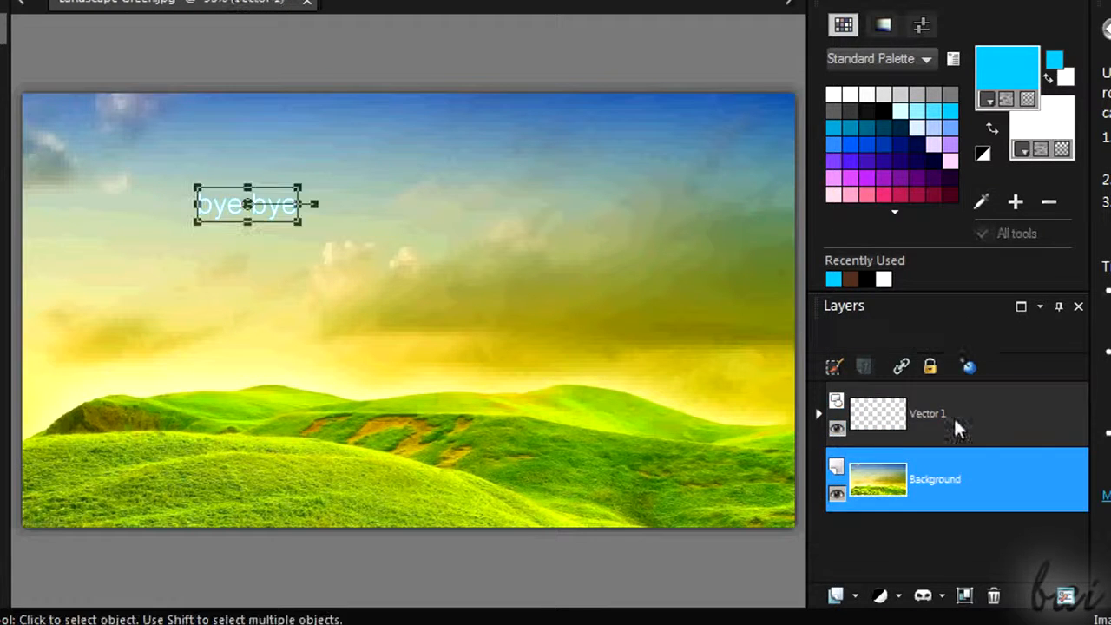
left_click(955, 417)
left_click(837, 428)
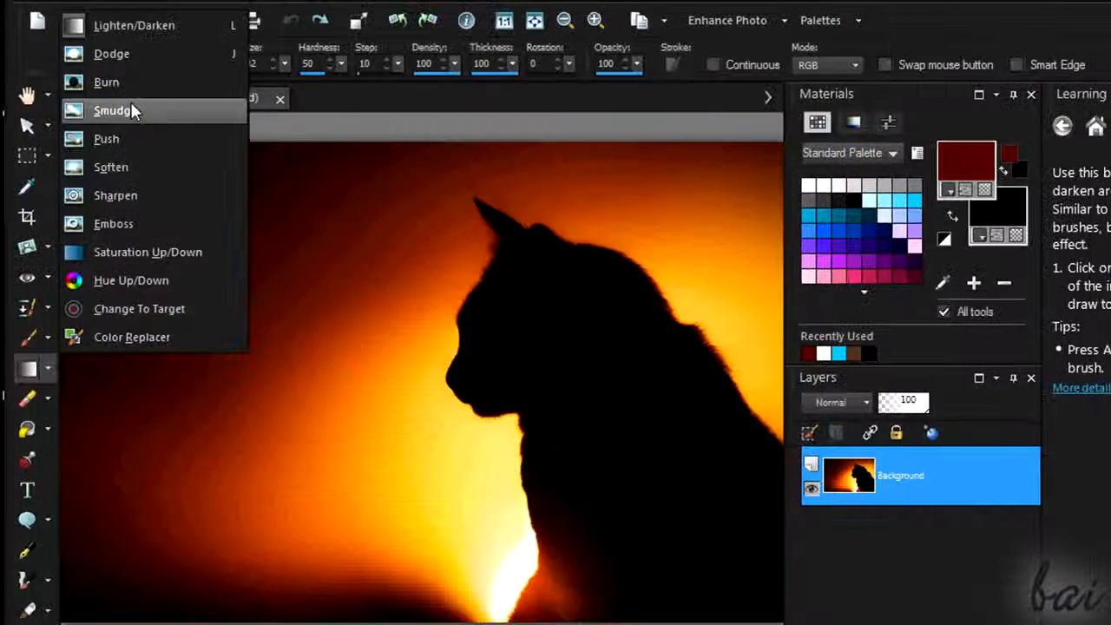
Try the Dodge brush on the cat photo, and brush around the cat's head with Saturation Up/Down at size 708
left_click(111, 54)
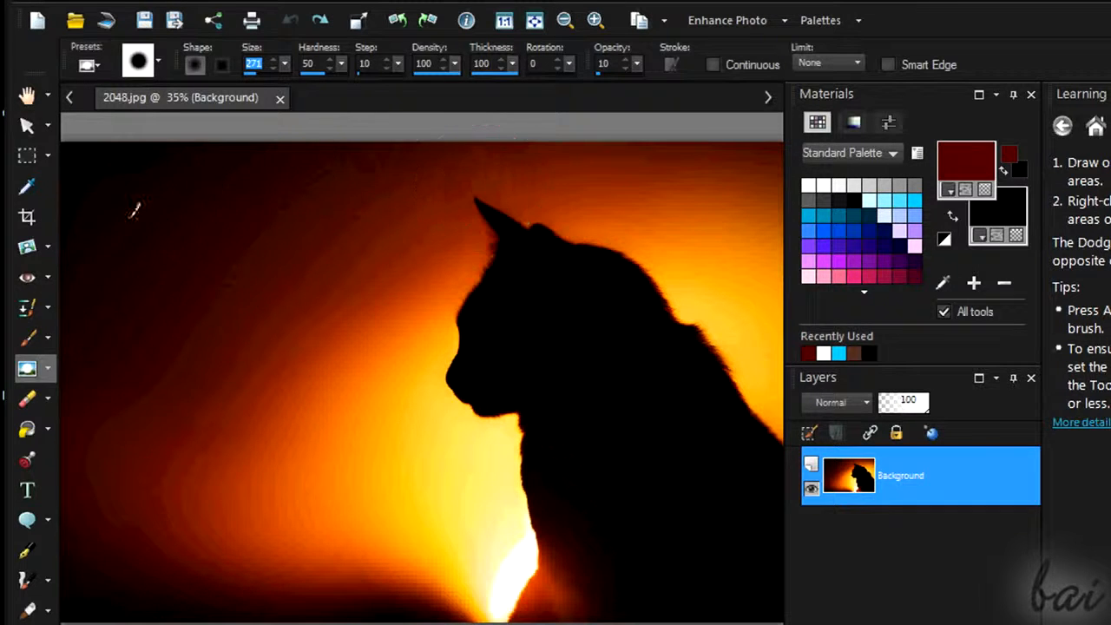
left_click(48, 369)
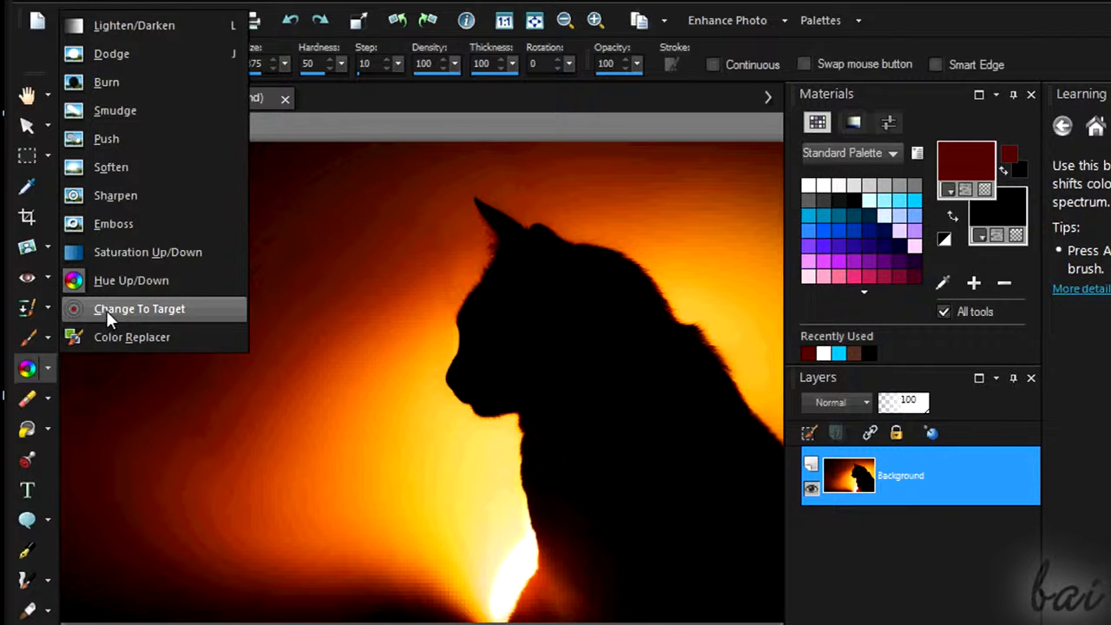
left_click(109, 254)
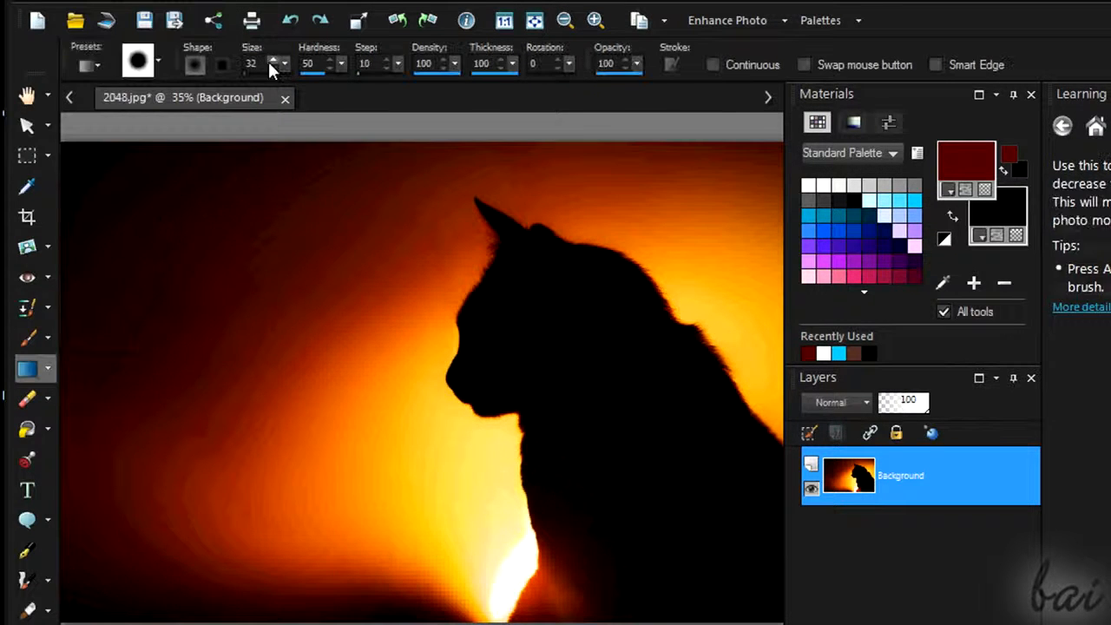
type("708")
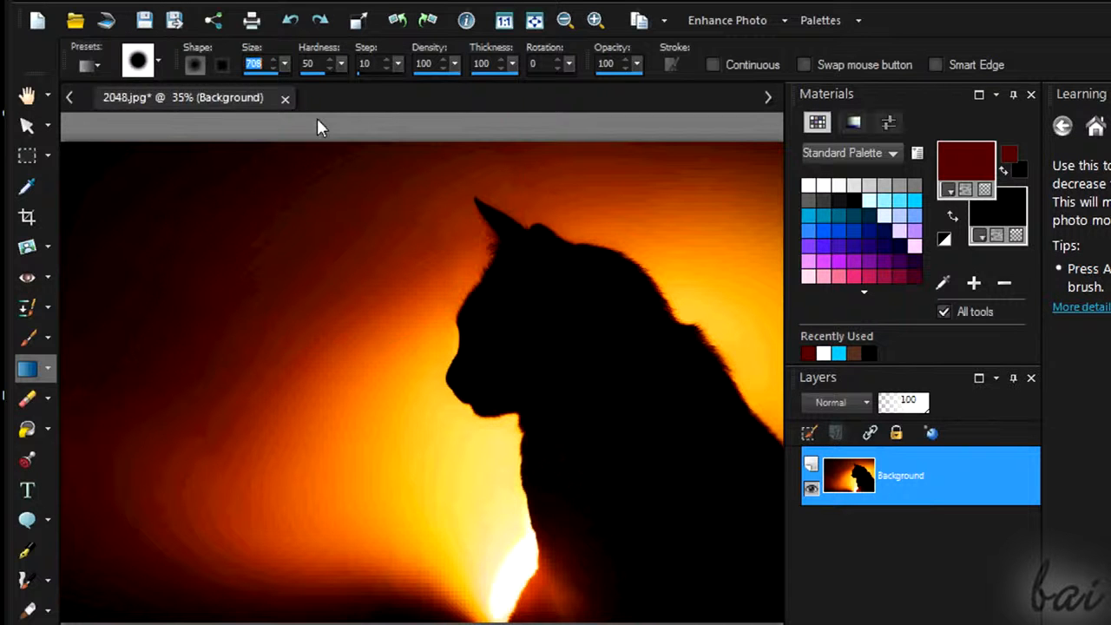
mouse_move(458, 207)
left_mouse_down()
mouse_move(285, 347)
mouse_move(457, 489)
mouse_move(290, 533)
mouse_move(134, 274)
mouse_move(384, 273)
mouse_move(489, 464)
mouse_move(640, 529)
mouse_move(368, 246)
mouse_move(296, 533)
mouse_move(685, 286)
left_mouse_up()
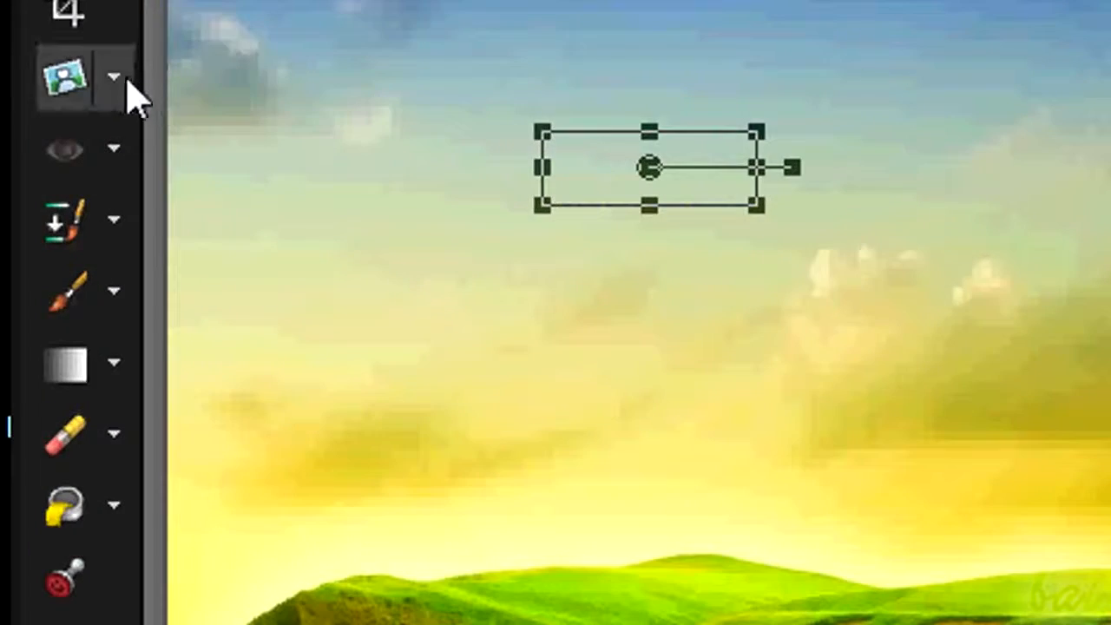
Examine the tool variants grouped under Straighten, red-eye, Clone, Paint Brush, Lighten/Darken, Eraser, Flood Fill and Selection
left_click(92, 101)
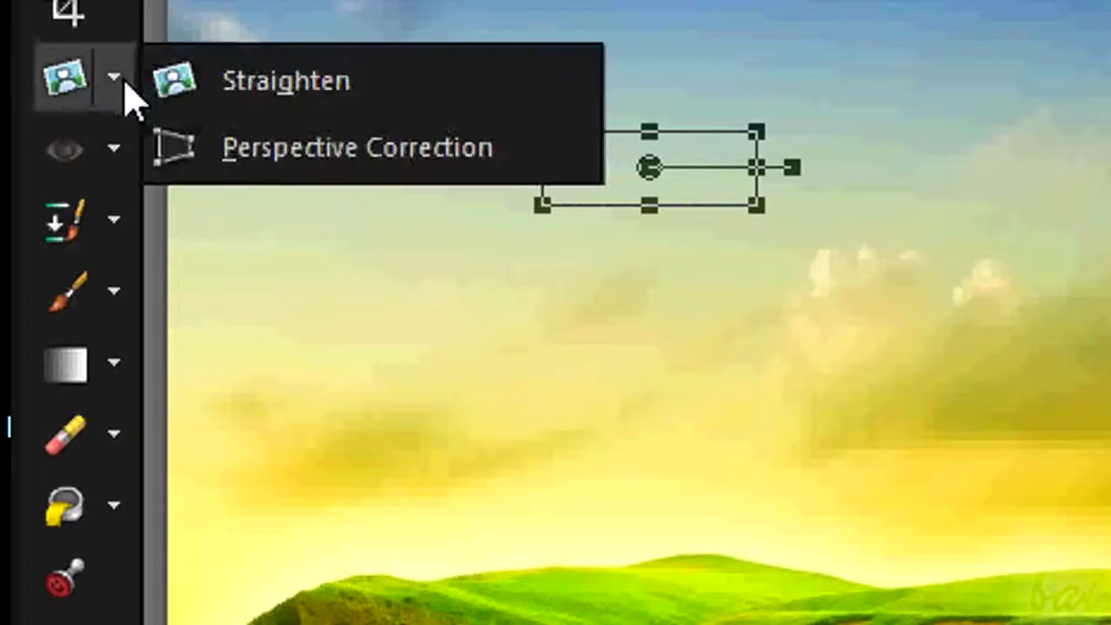
left_click(117, 156)
left_click(116, 223)
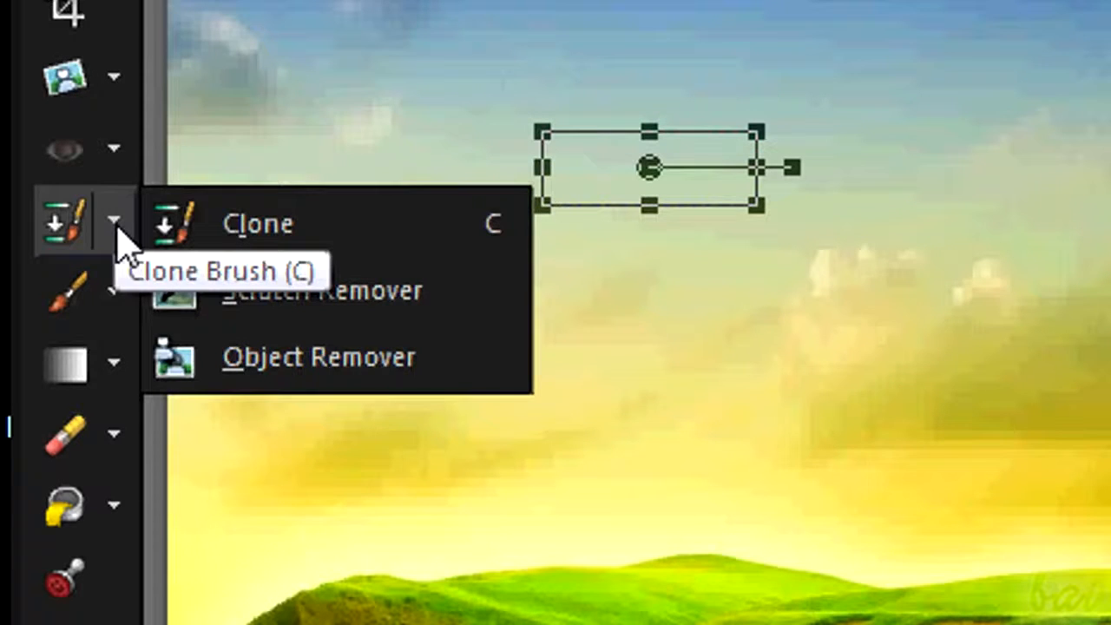
left_click(115, 283)
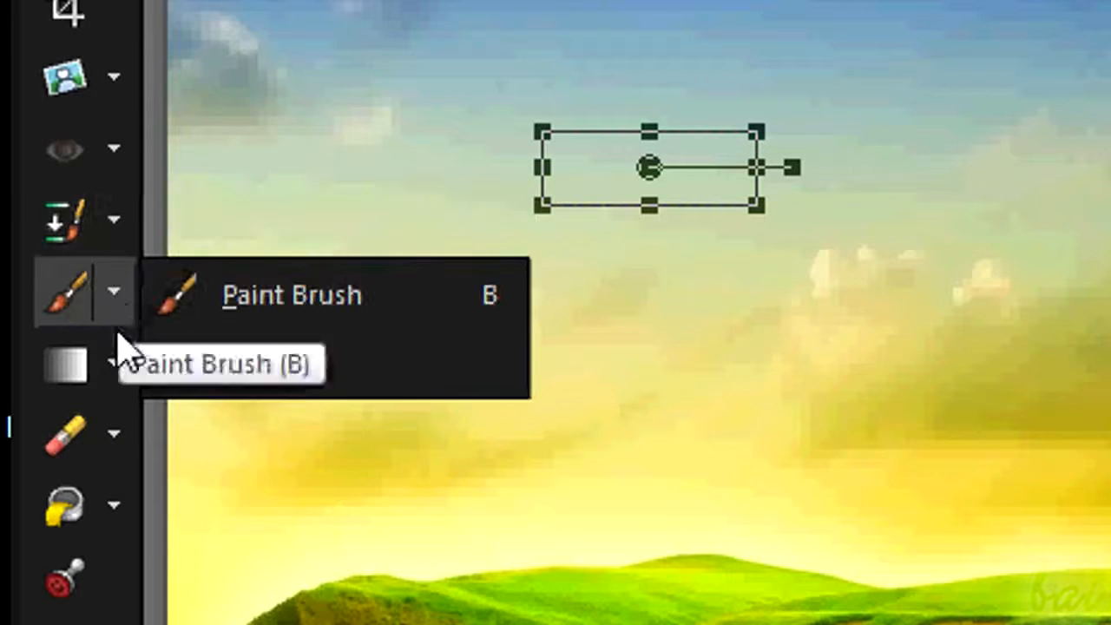
left_click(120, 369)
left_click(115, 433)
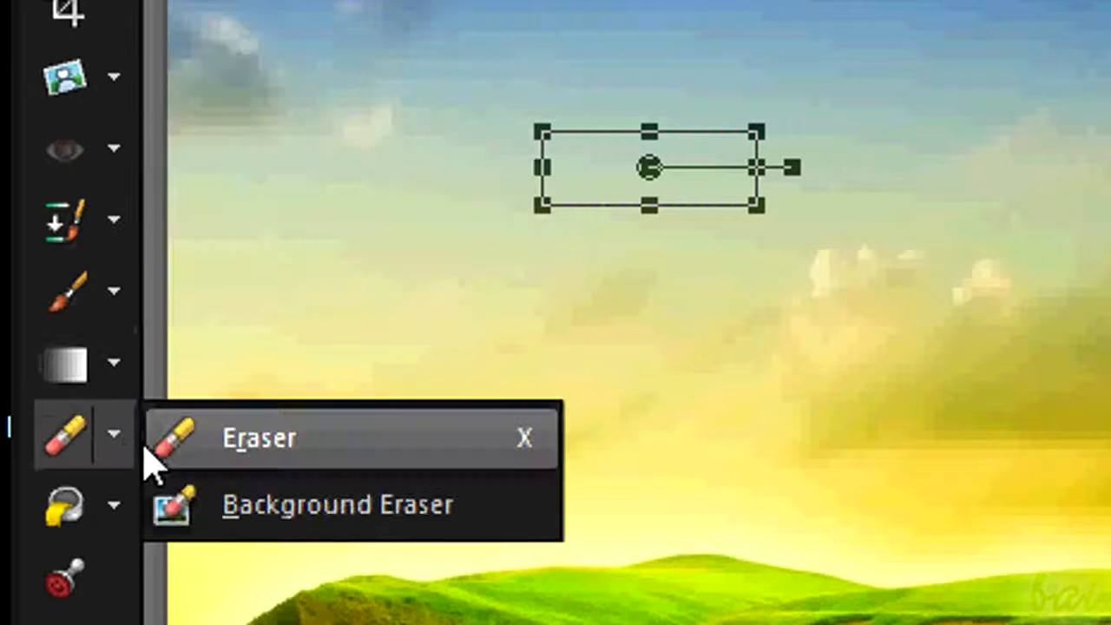
left_click(114, 504)
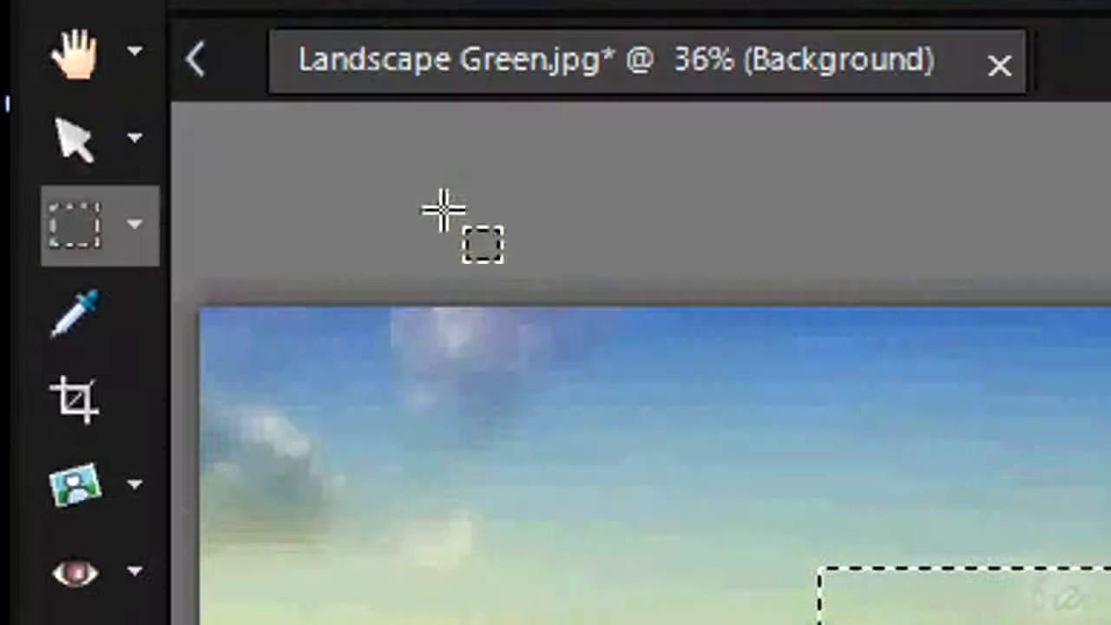
left_click(133, 227)
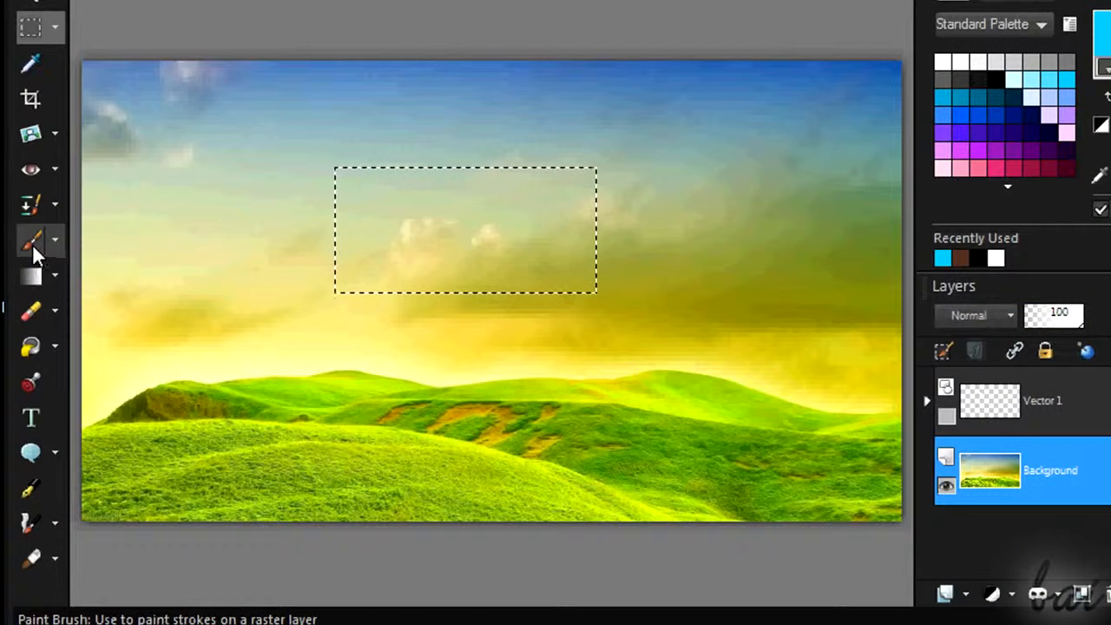
Paint a curved light-blue stroke across the upper-left sky of the landscape with the Paint Brush
left_click(31, 240)
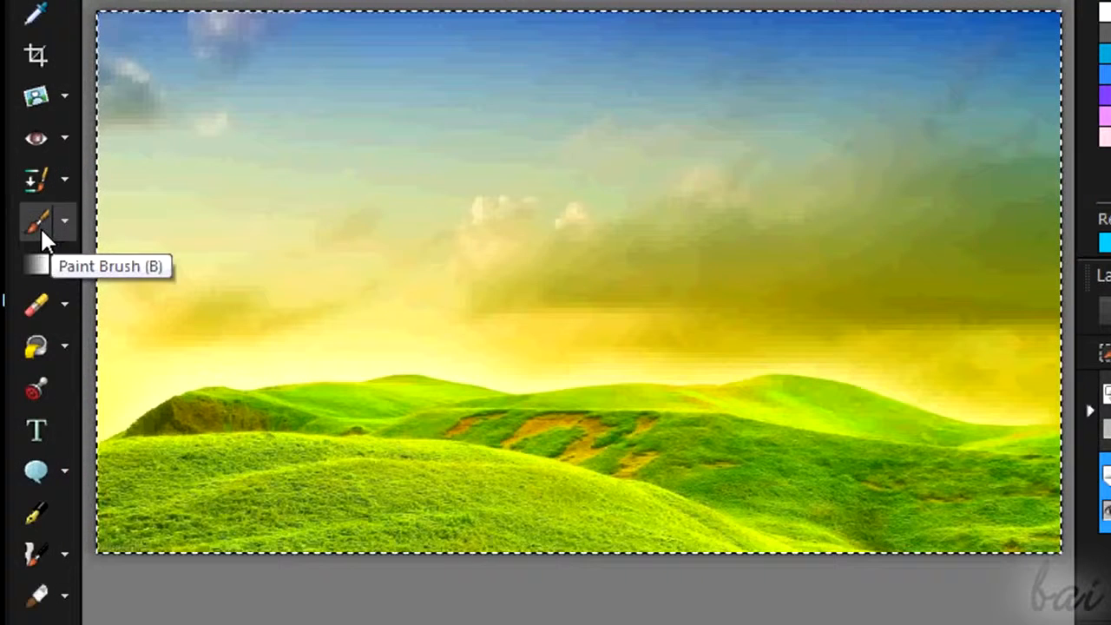
left_click(91, 447)
mouse_move(148, 254)
left_mouse_down()
mouse_move(232, 203)
mouse_move(285, 135)
left_mouse_up()
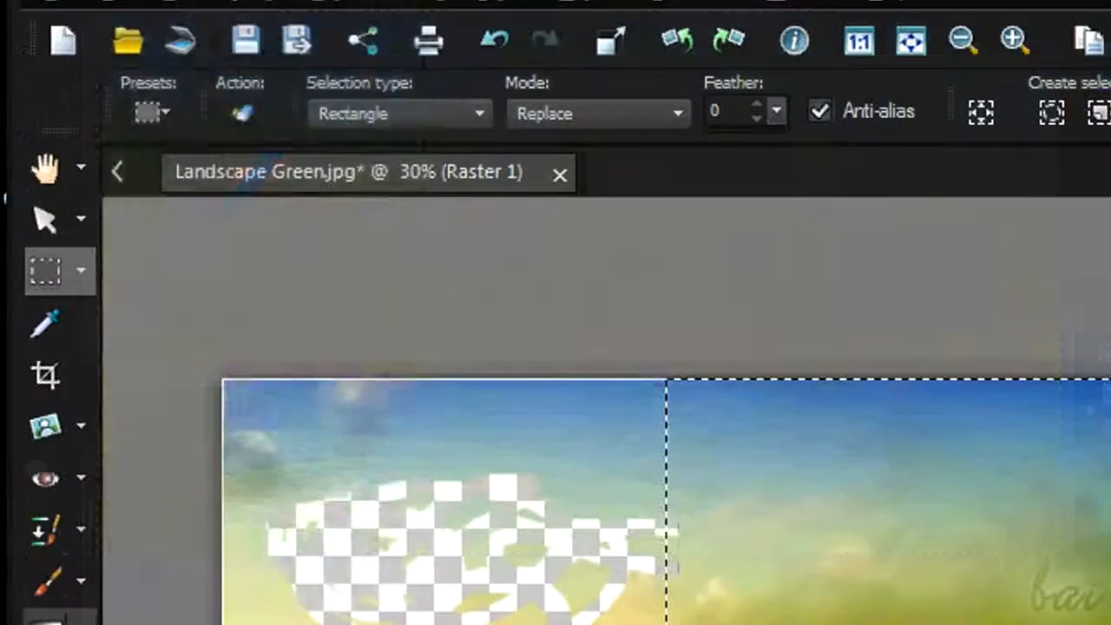
Try the Flood Fill tool, and distort the light-blue stroke into a jagged line with the Warp Brush
left_click(81, 620)
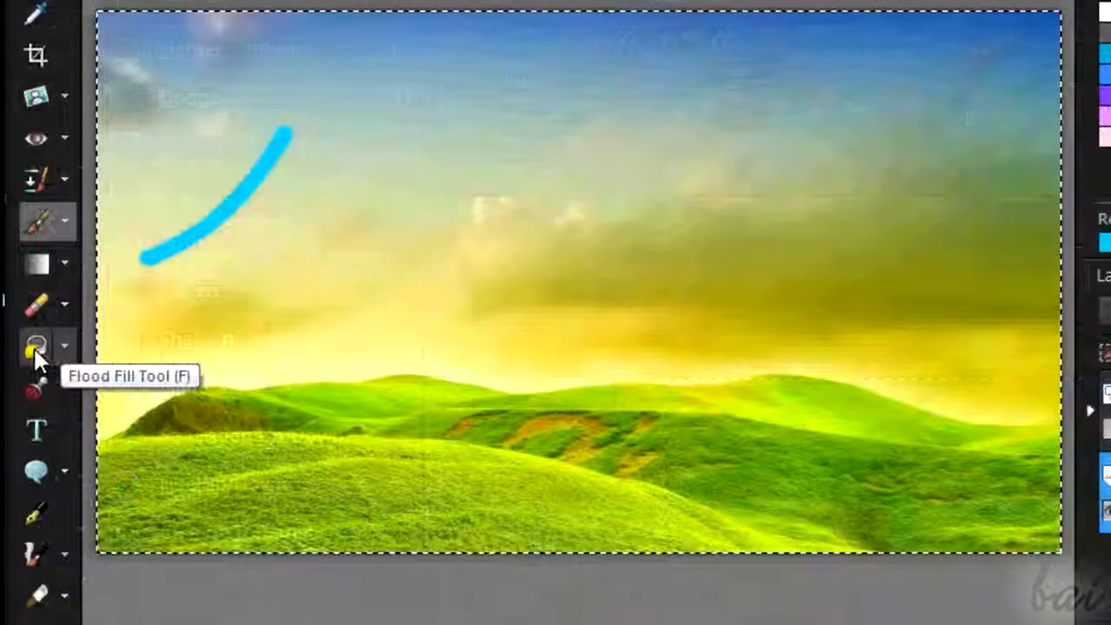
left_click(33, 347)
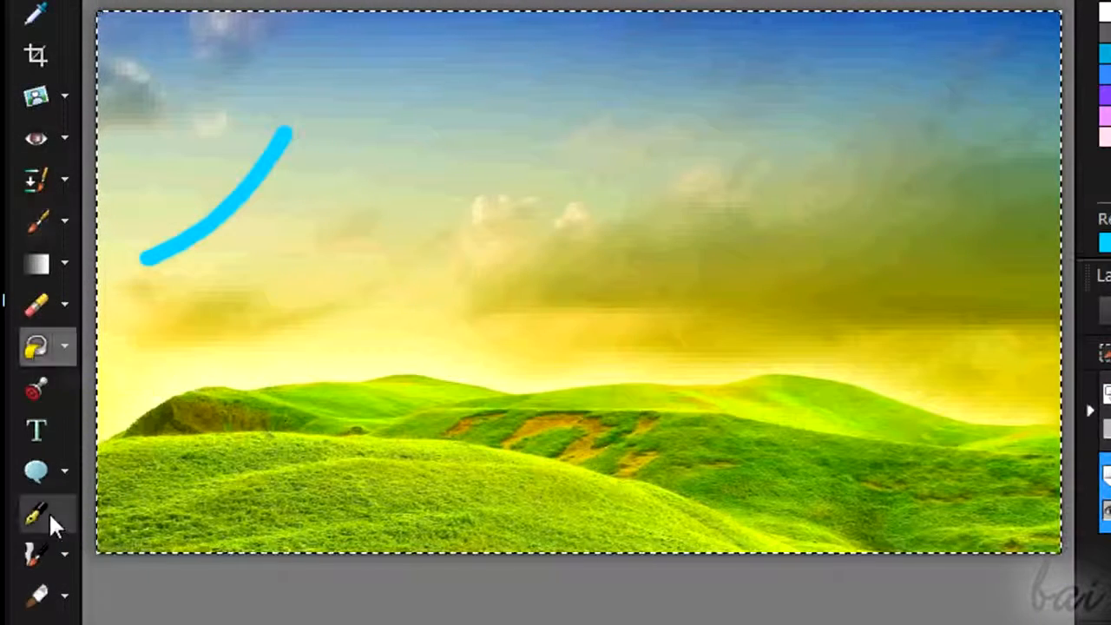
left_click(38, 560)
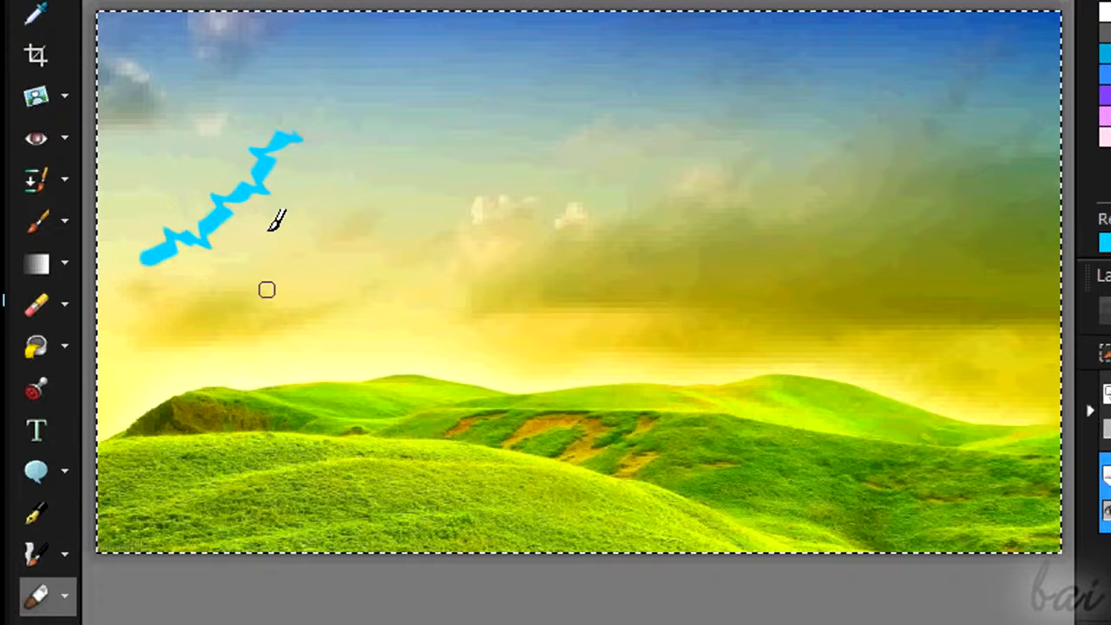
Try the art media brush with angular light-blue strokes in the sky beside the jagged line
left_click_drag(272, 219, 323, 244)
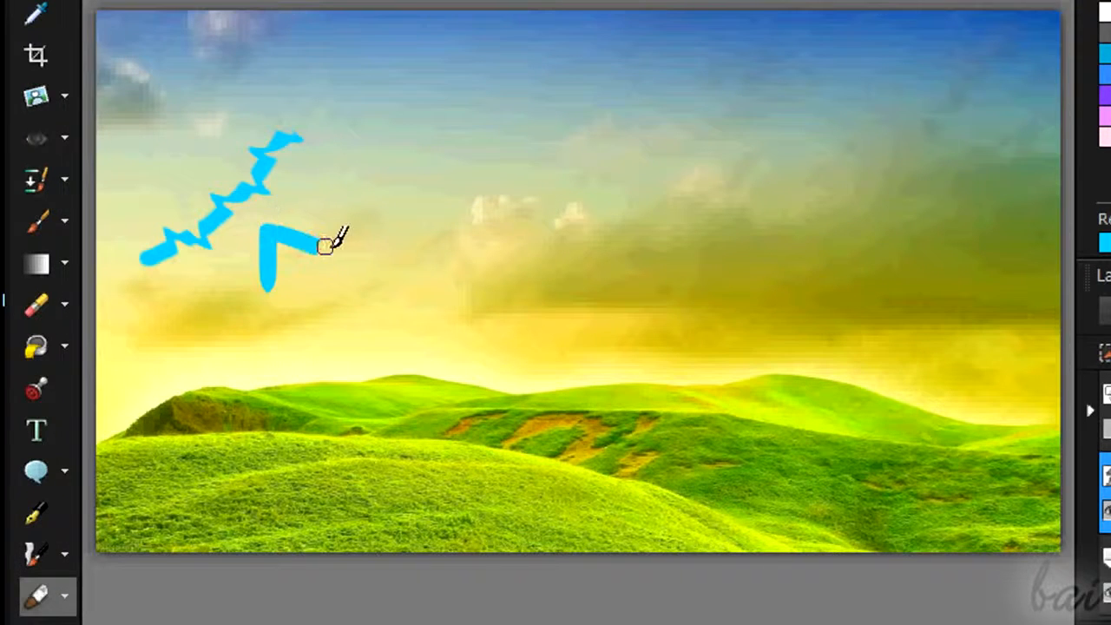
left_click_drag(328, 156, 464, 124)
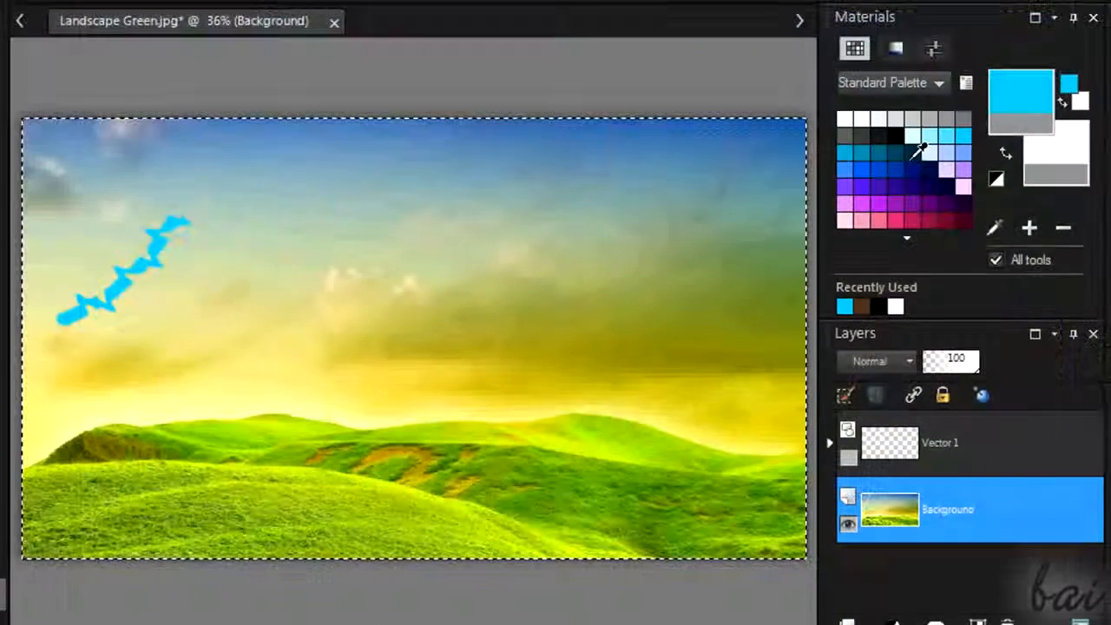
Set the foreground colour to bright yellow from the Standard Palette and paint a short stroke beside the light-blue line
left_click(907, 236)
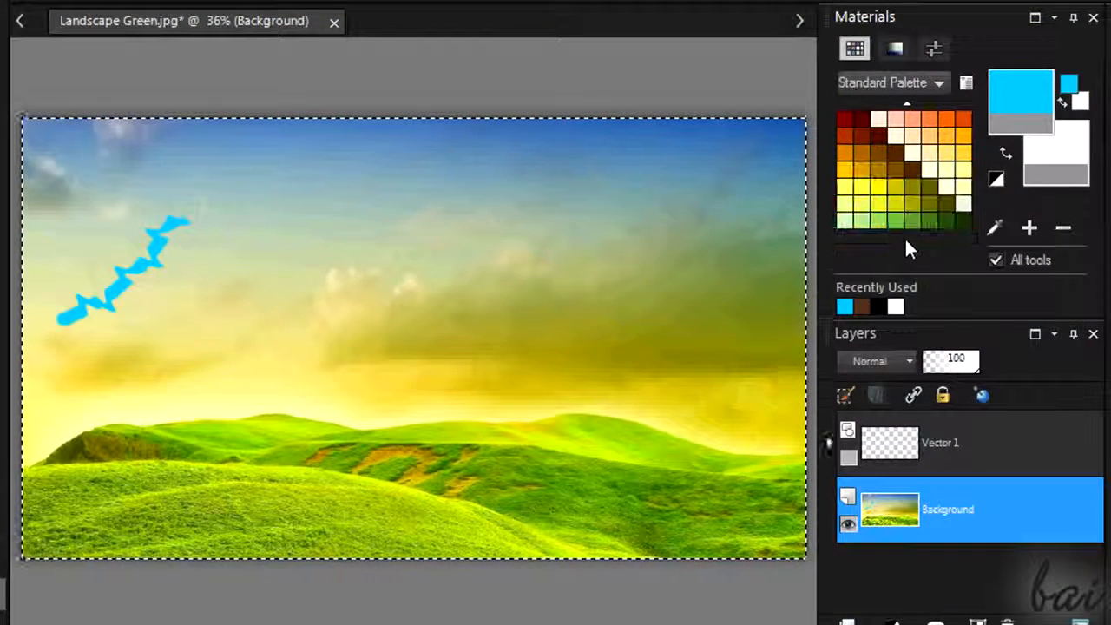
left_click(879, 186)
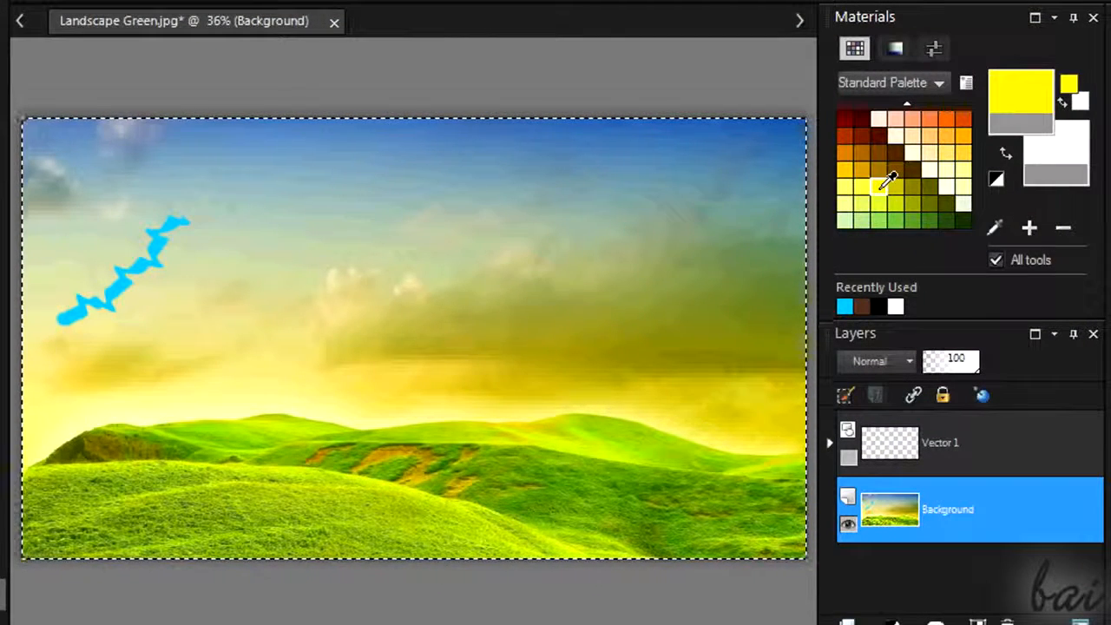
left_click_drag(217, 276, 257, 210)
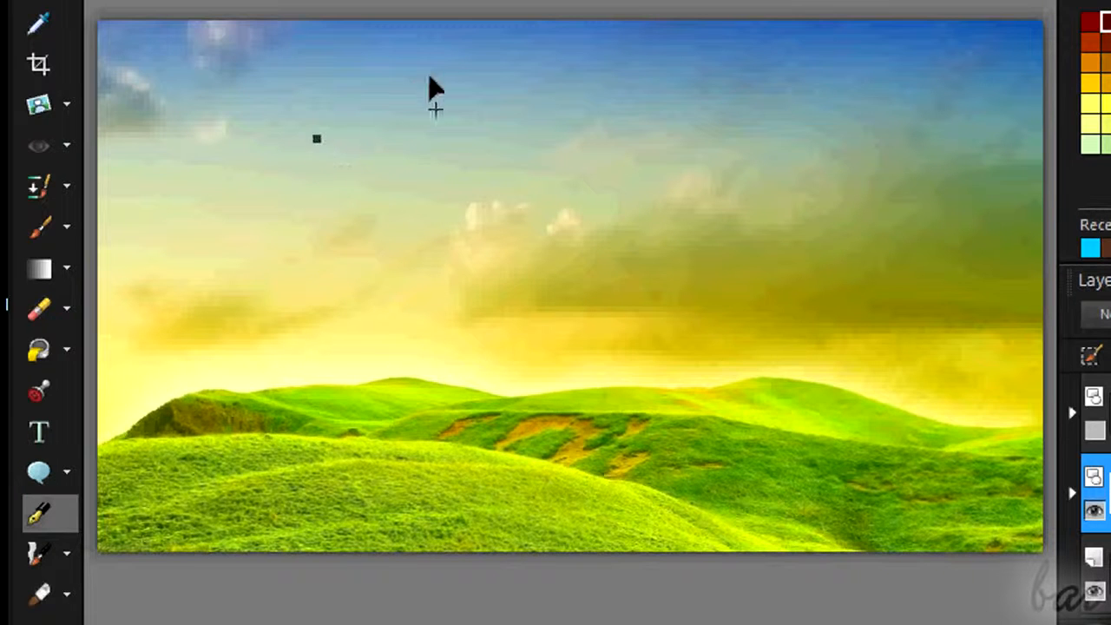
Place a Pen tool point in the upper sky, and add the text "bye bye" to the landscape
left_click_drag(439, 76, 440, 78)
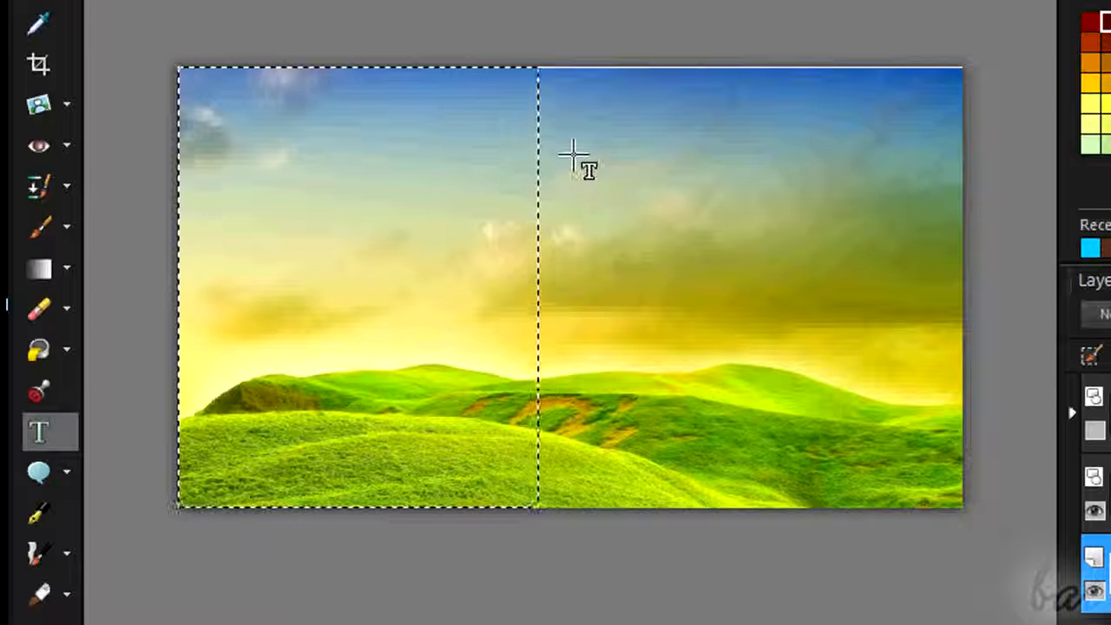
left_click(624, 159)
type("bye-by")
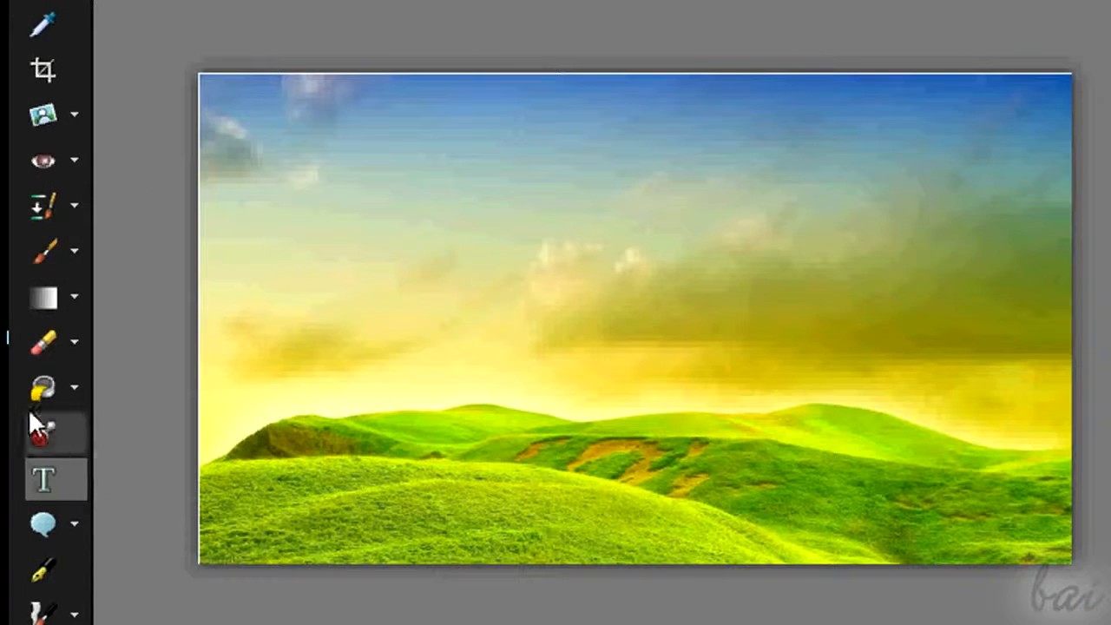
Erase an irregular patch of the sky in the left half of the landscape with the Eraser
left_click(47, 345)
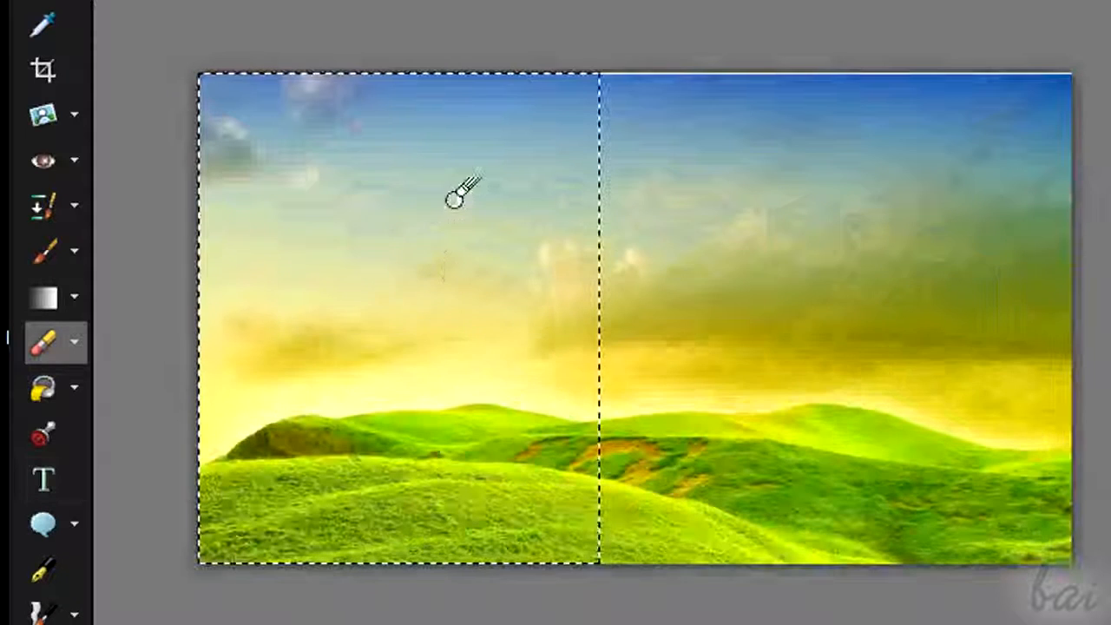
mouse_move(454, 198)
left_mouse_down()
mouse_move(682, 212)
mouse_move(531, 196)
mouse_move(439, 213)
mouse_move(495, 201)
mouse_move(370, 248)
mouse_move(267, 192)
mouse_move(384, 224)
mouse_move(330, 278)
left_mouse_up()
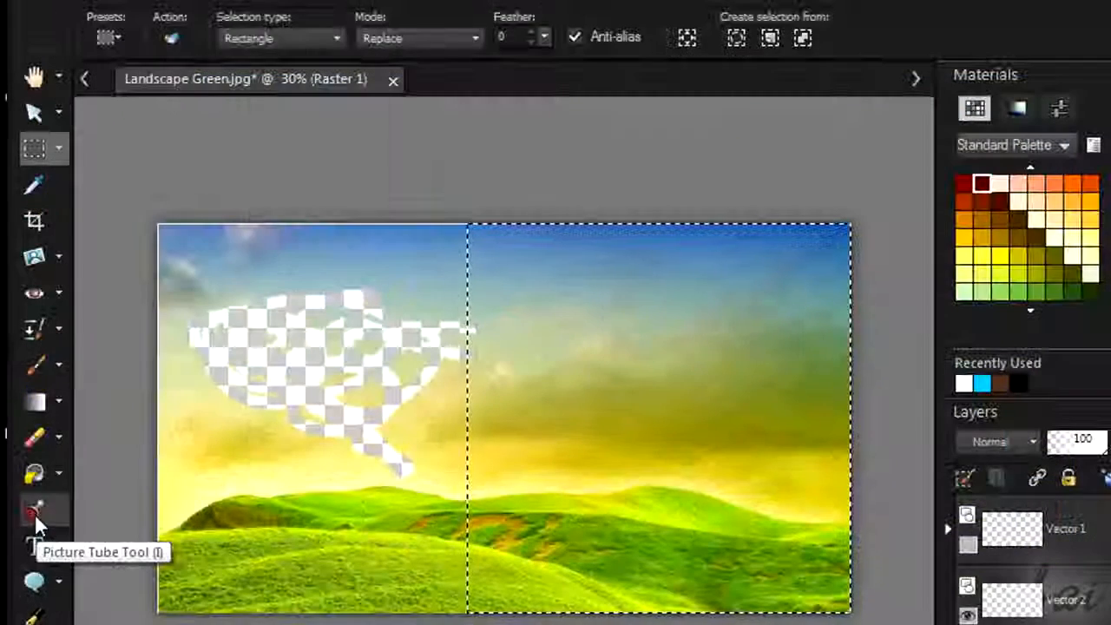
Scatter "Buttons red" picture tubes across the right half of the sky with the Picture Tube tool
left_click(40, 435)
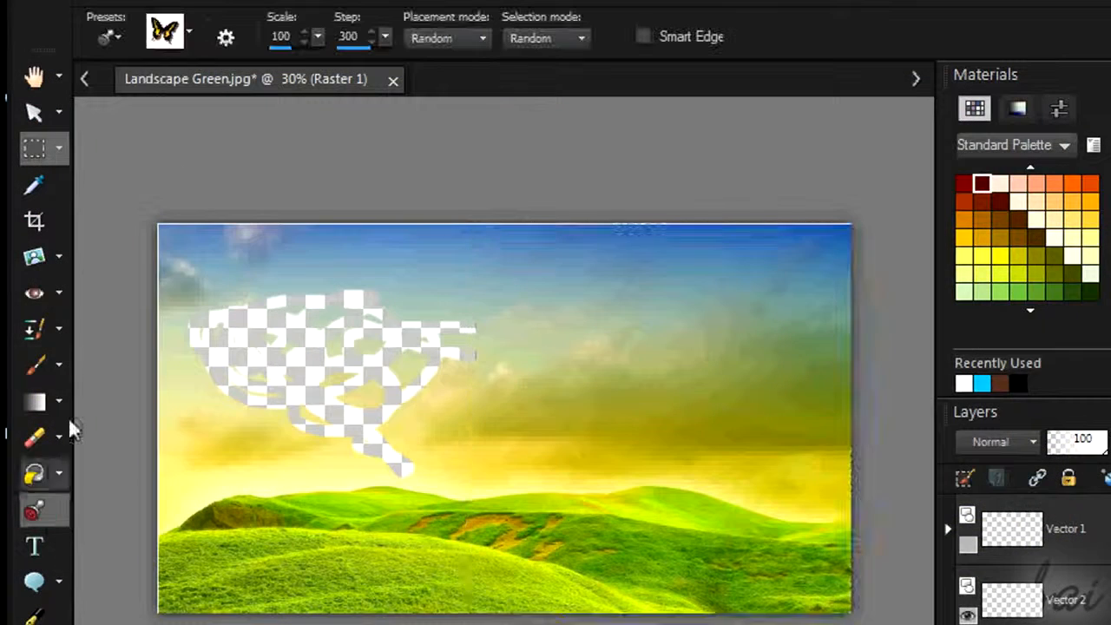
left_click(193, 34)
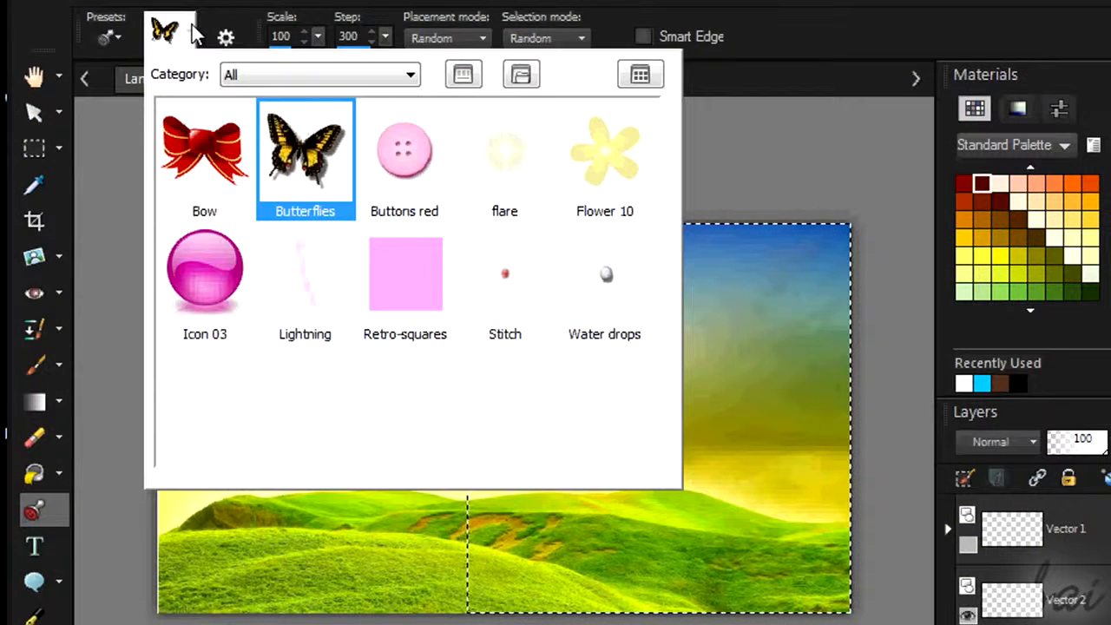
left_click(426, 169)
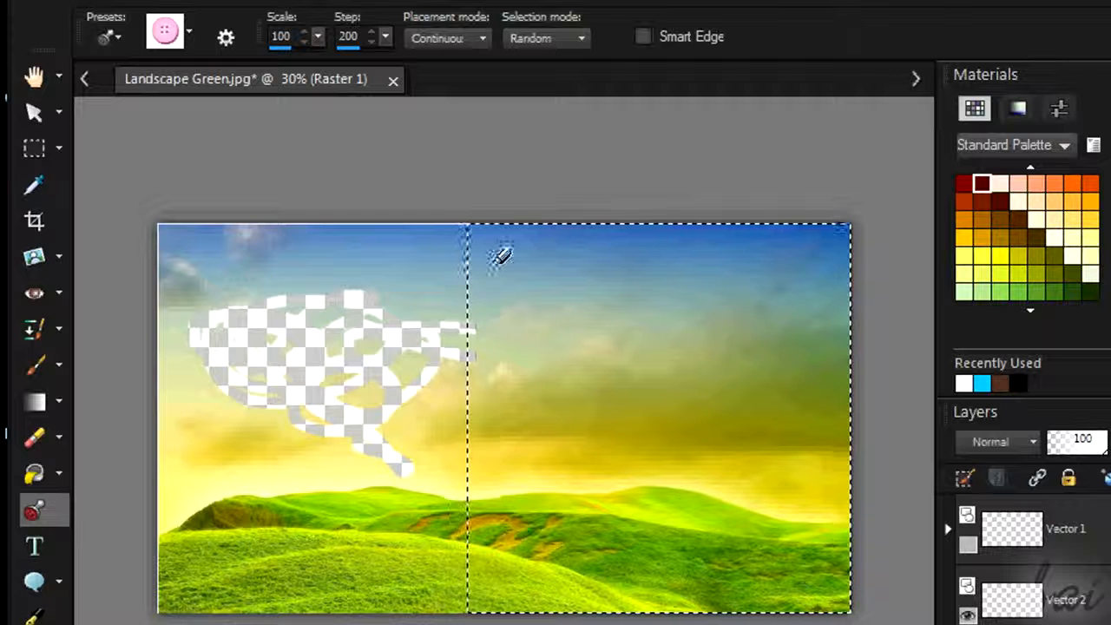
left_click(503, 257)
left_click_drag(675, 257, 765, 293)
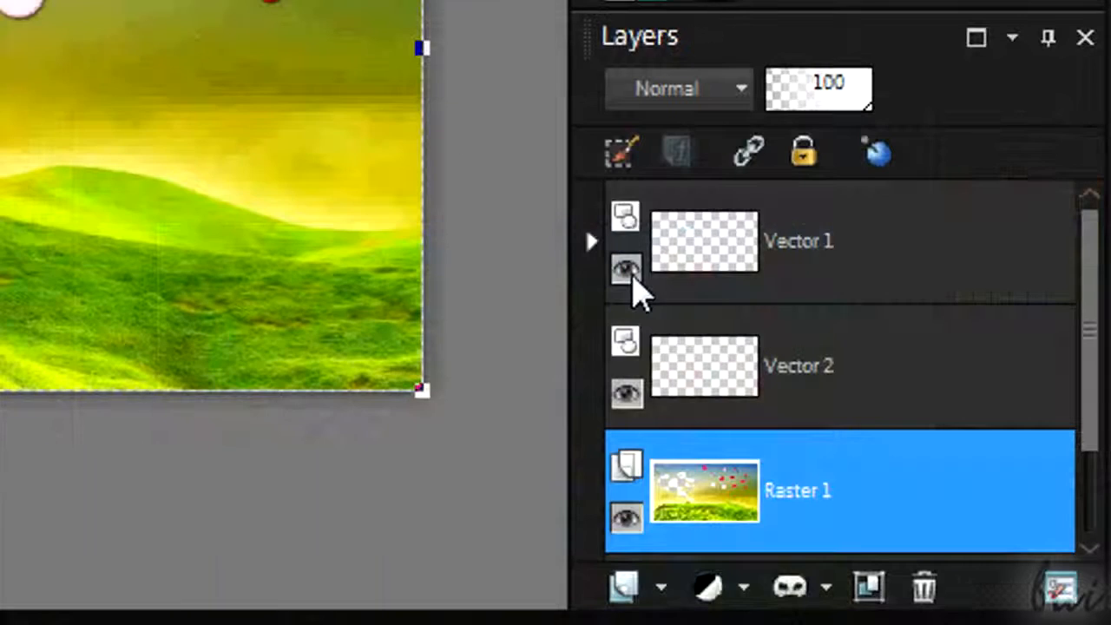
Move the "bye bye" text down and left so it sits below the "hello!" text
left_click_drag(1094, 385, 1094, 426)
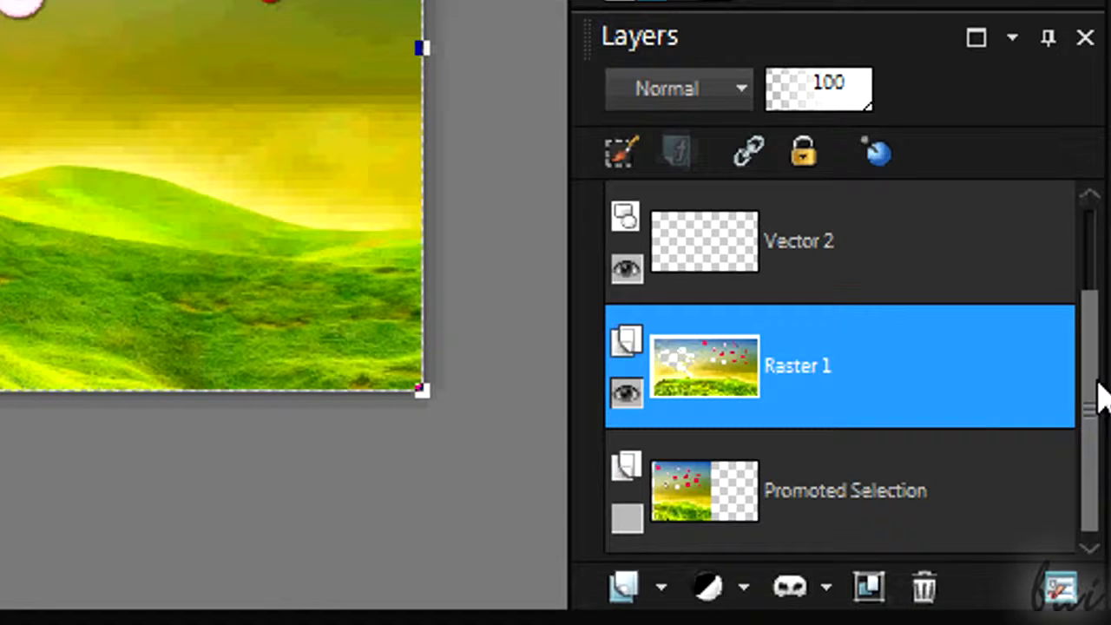
left_click_drag(1096, 389, 1096, 347)
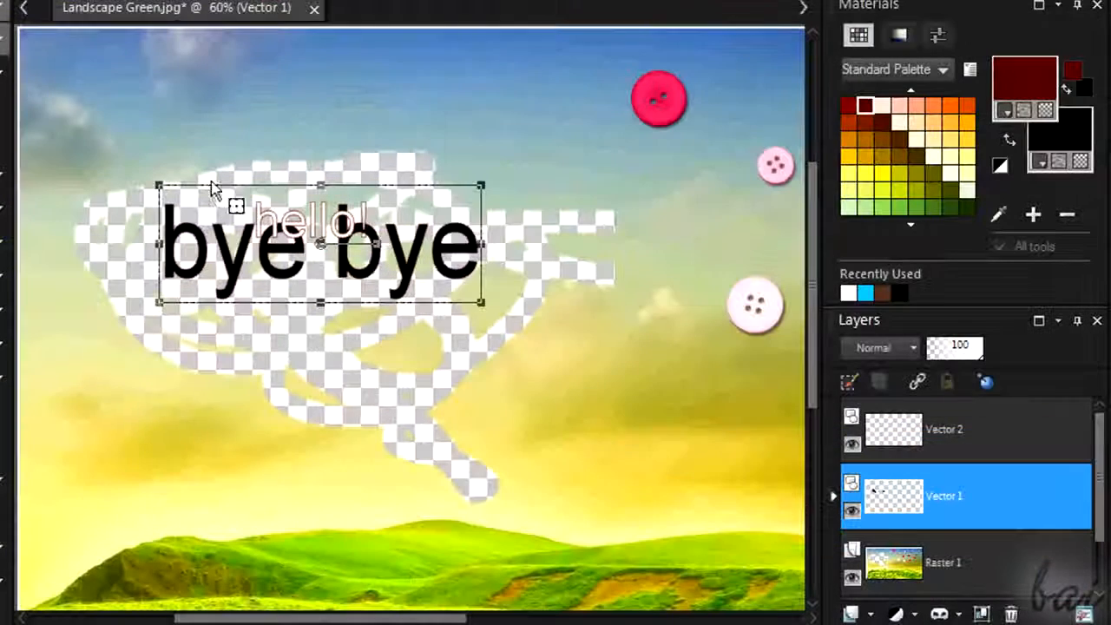
left_click_drag(246, 286, 176, 379)
left_click_drag(289, 369, 261, 390)
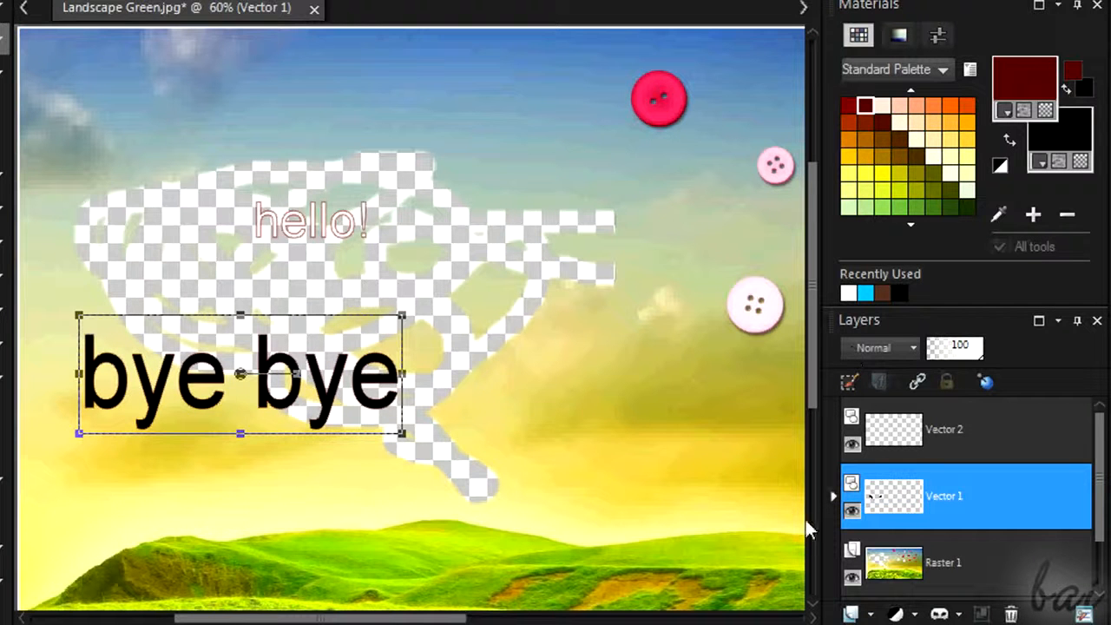
Toggle the visibility of the Vector 1 layer off and on twice
left_click(851, 513)
left_click(851, 513)
left_click(852, 513)
left_click(851, 513)
Move the Vector 1 layer beneath Raster 1 in the layer order
key("ctrl+alt+n")
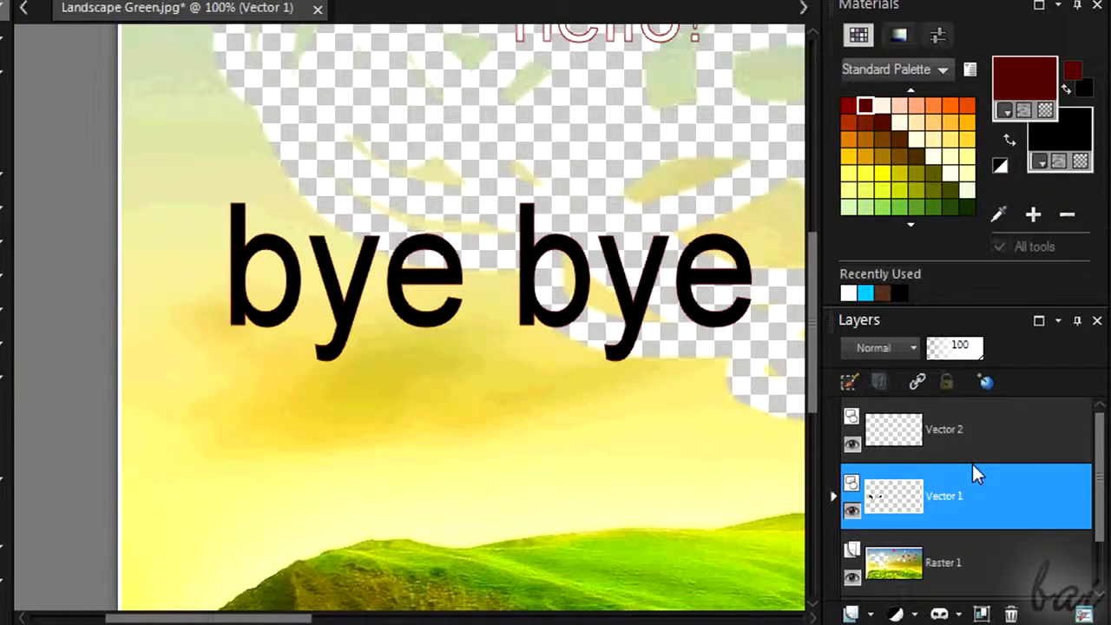
left_click_drag(976, 552, 978, 594)
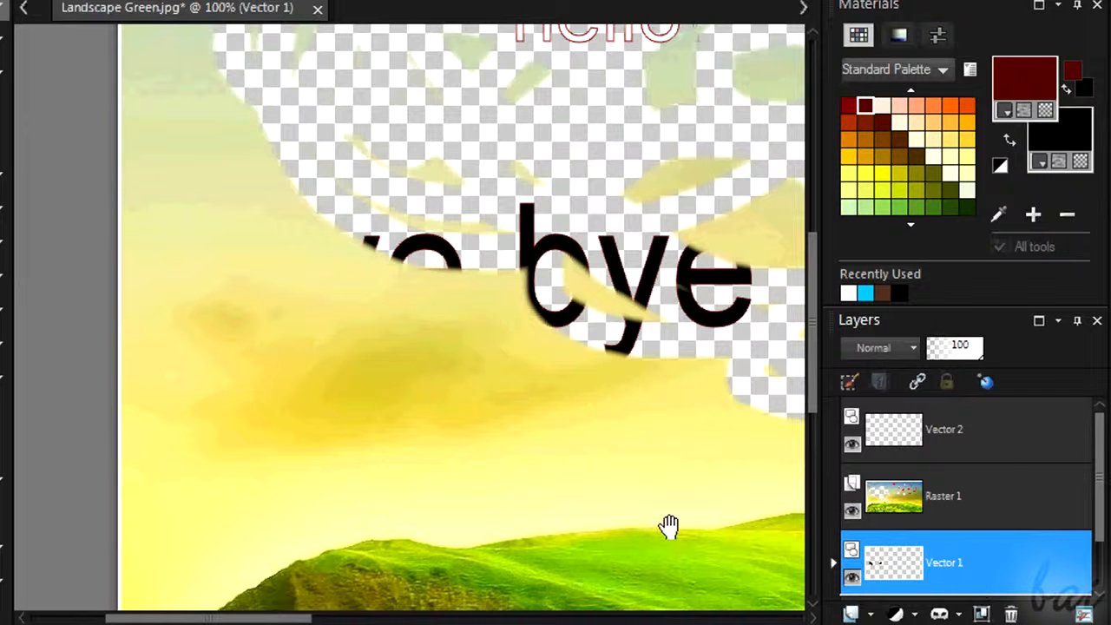